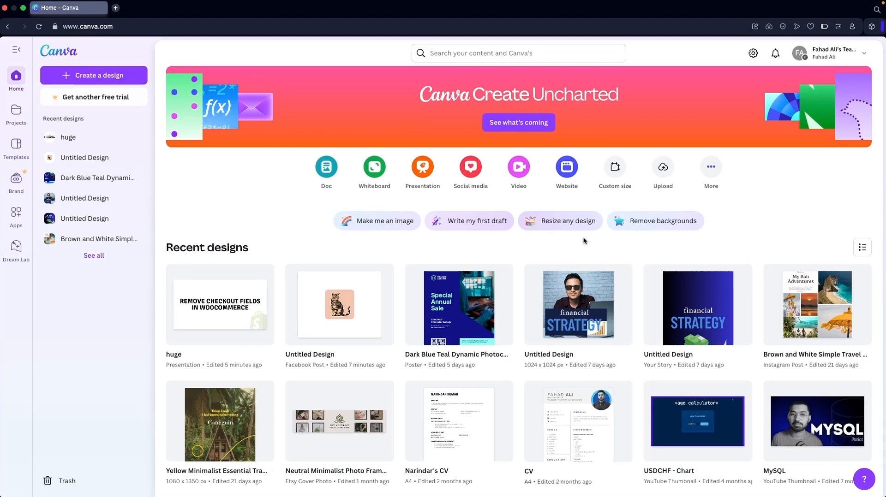
# Search for "checklist" and limit the results to Canva Templates.
pyautogui.click(486, 54)
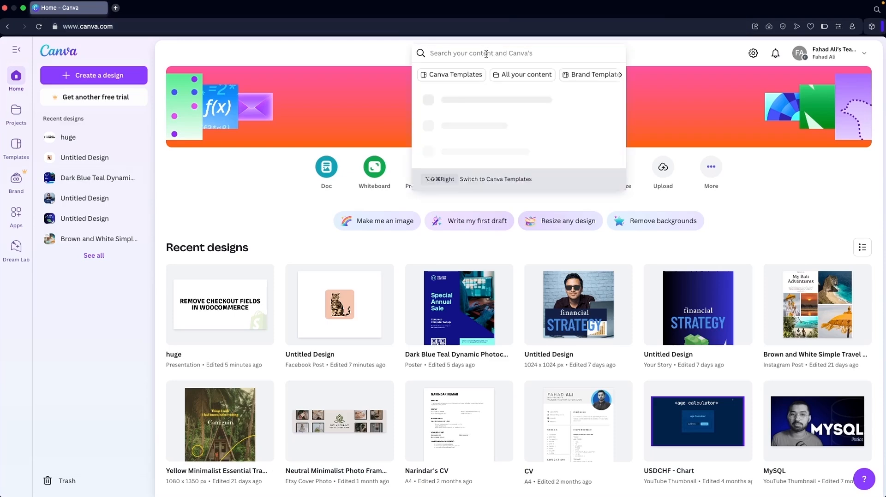
pyautogui.write('checklist')
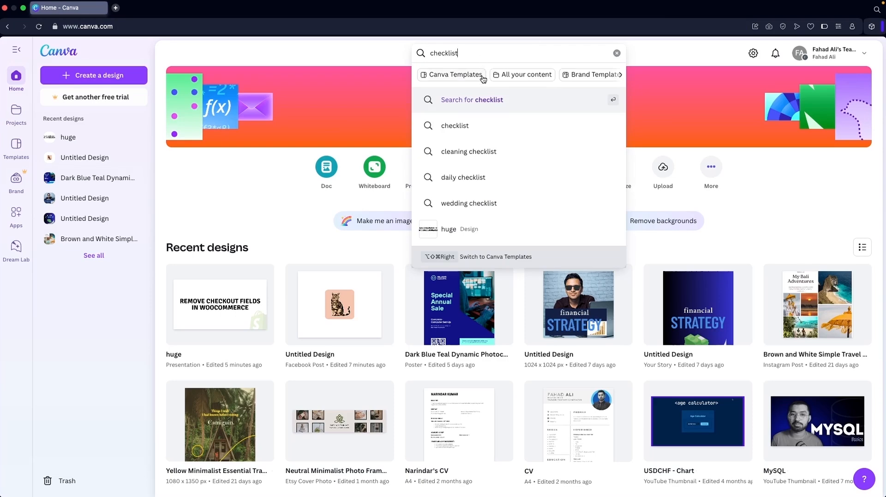
pyautogui.click(525, 100)
pyautogui.scroll(-3, 289, 270)
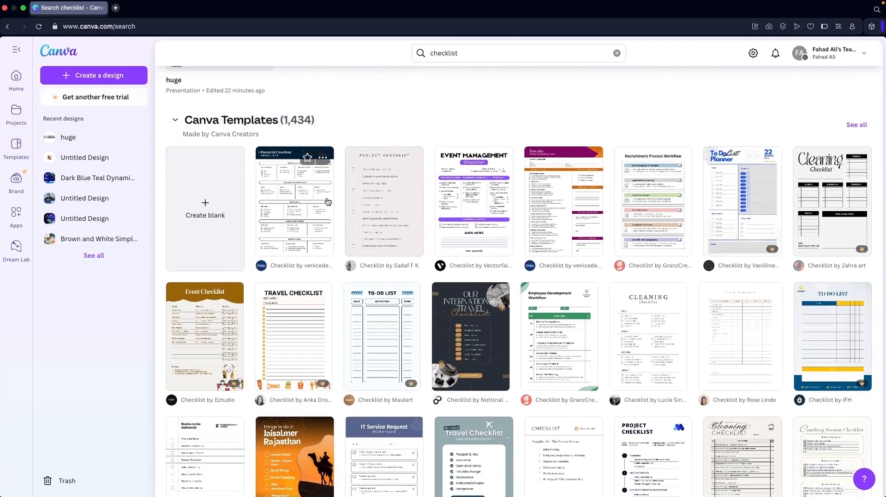
pyautogui.scroll(3, 327, 201)
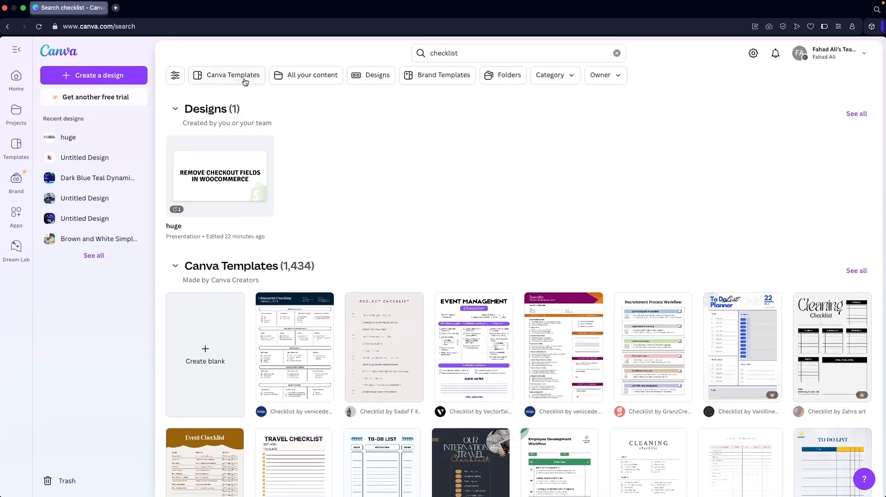
pyautogui.click(244, 77)
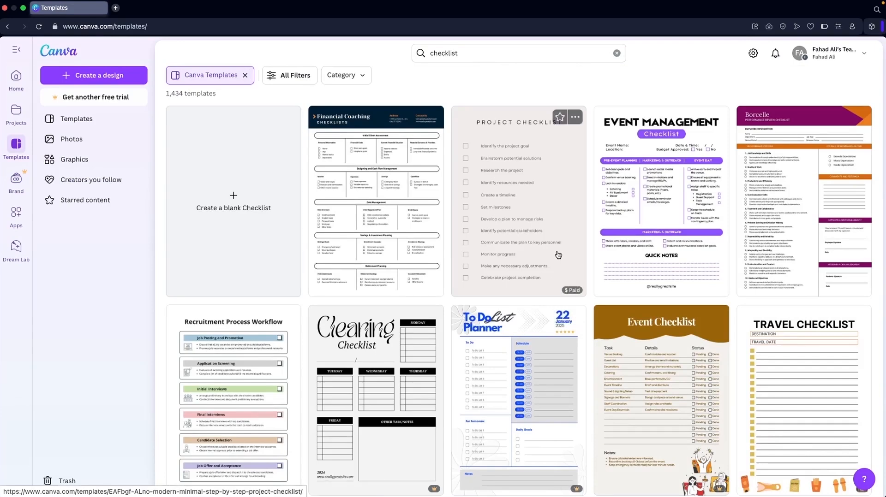
# Browse the checklist templates and open the "Modern monochrome seminar event to-do's checklist" for customising.
pyautogui.scroll(-4, 619, 261)
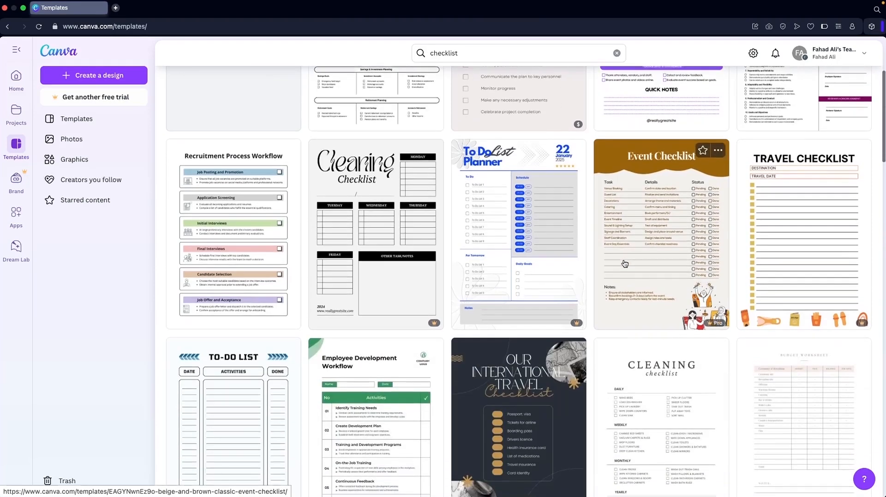
pyautogui.scroll(-1, 624, 264)
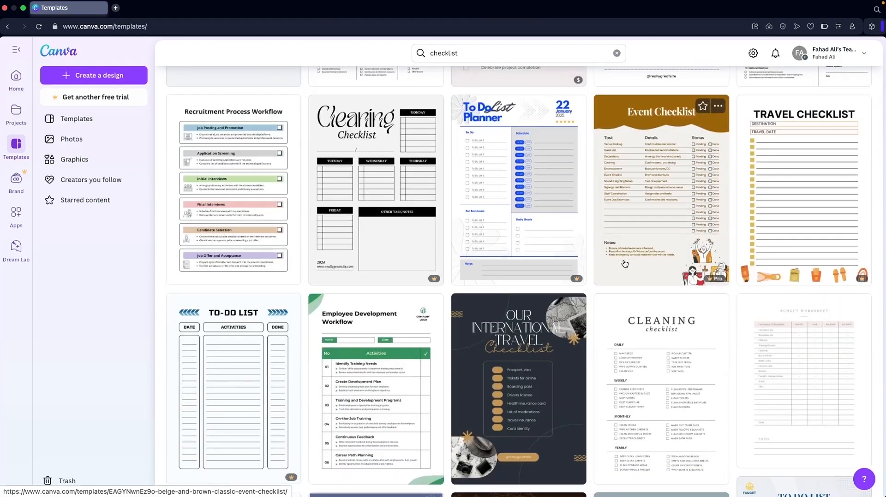
pyautogui.scroll(-2, 624, 264)
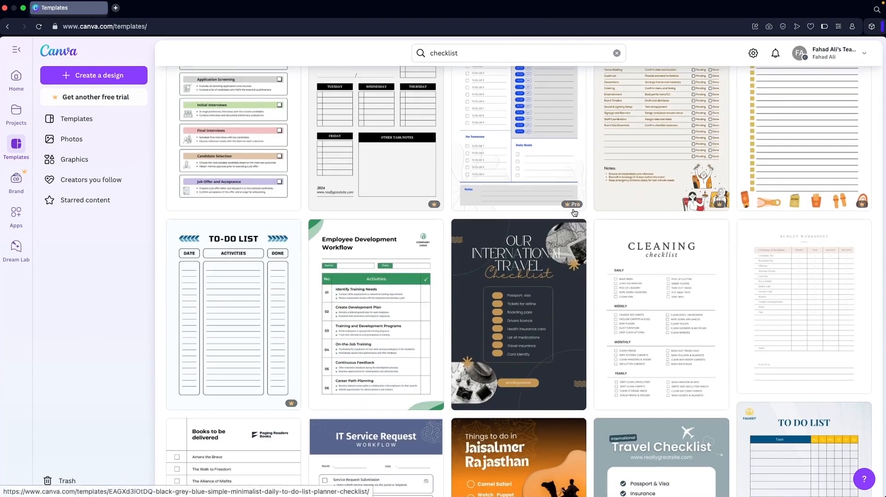
pyautogui.scroll(-1, 585, 296)
pyautogui.scroll(-3, 586, 295)
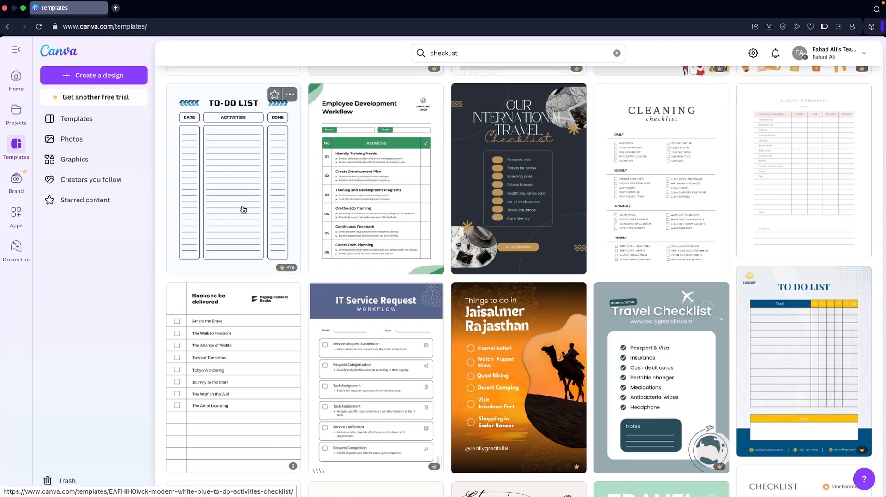
pyautogui.scroll(1, 243, 210)
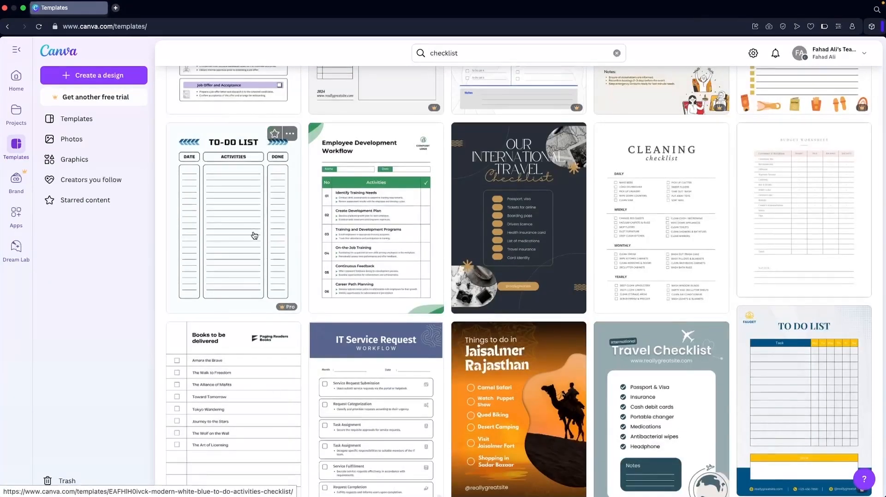
pyautogui.scroll(-4, 254, 235)
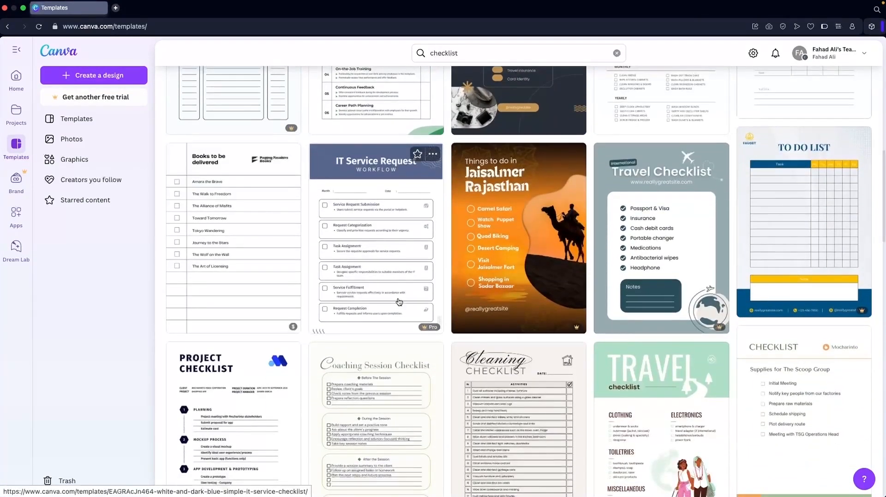
pyautogui.scroll(-10, 399, 302)
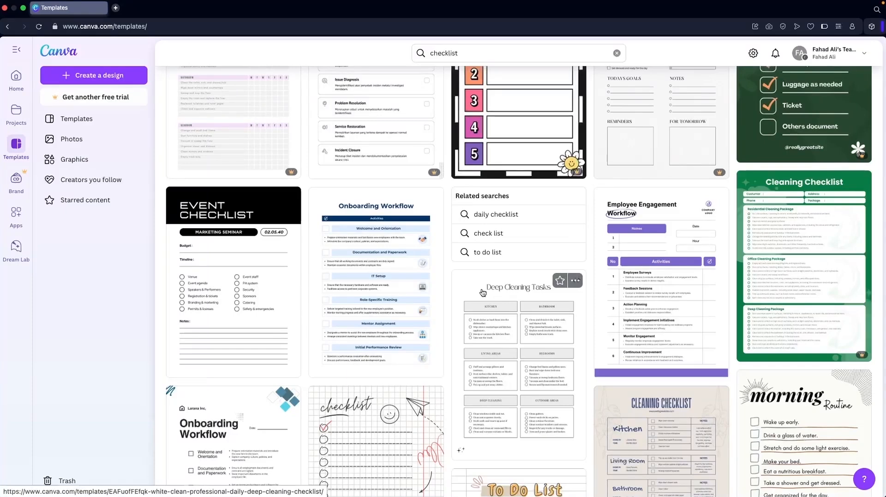
pyautogui.click(201, 292)
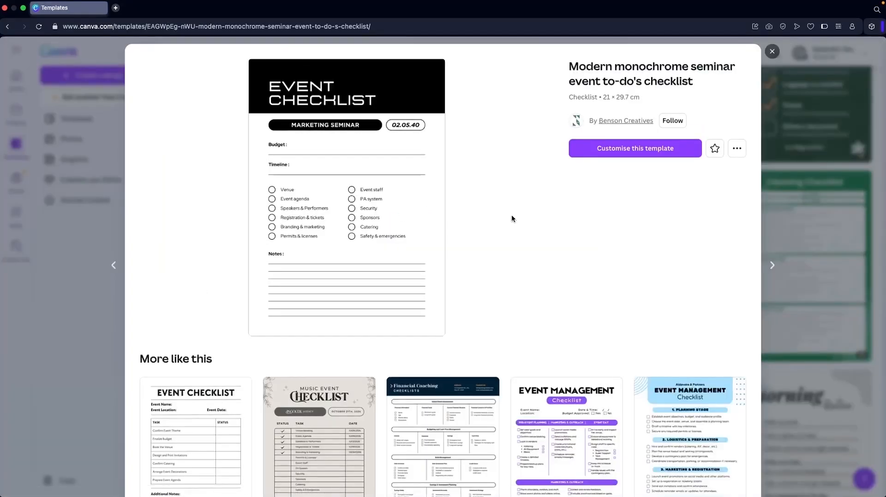
pyautogui.click(640, 152)
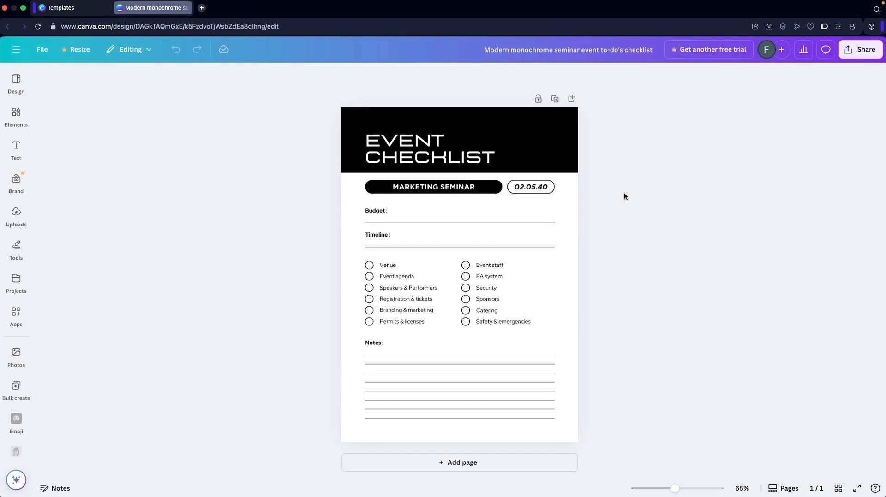
# Recolour the black header block behind the EVENT CHECKLIST title to solid violet #5e17eb.
pyautogui.click(530, 138)
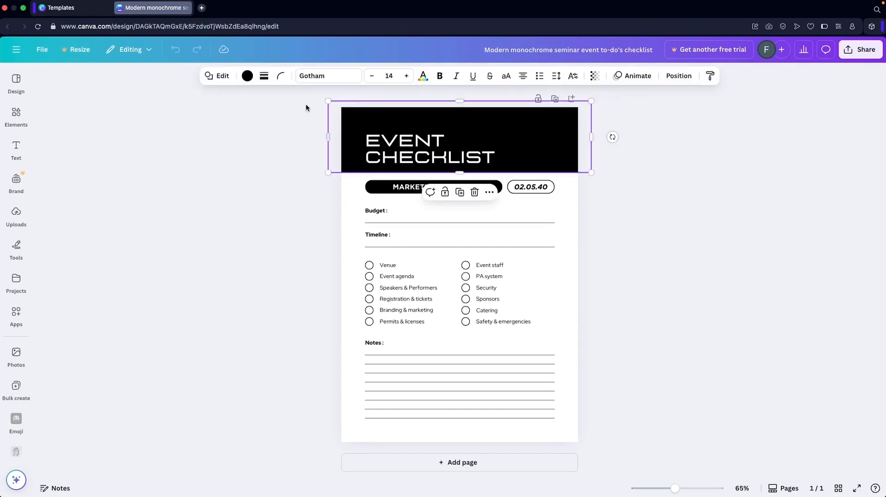
pyautogui.click(248, 79)
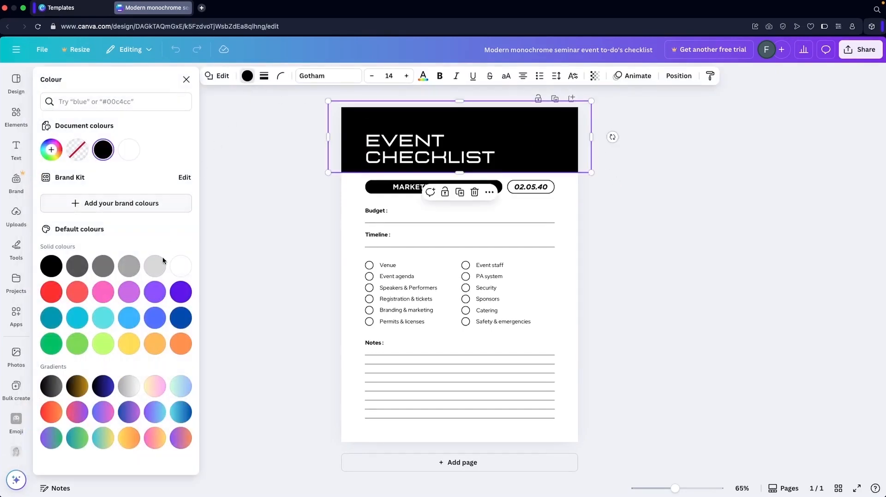
pyautogui.click(184, 293)
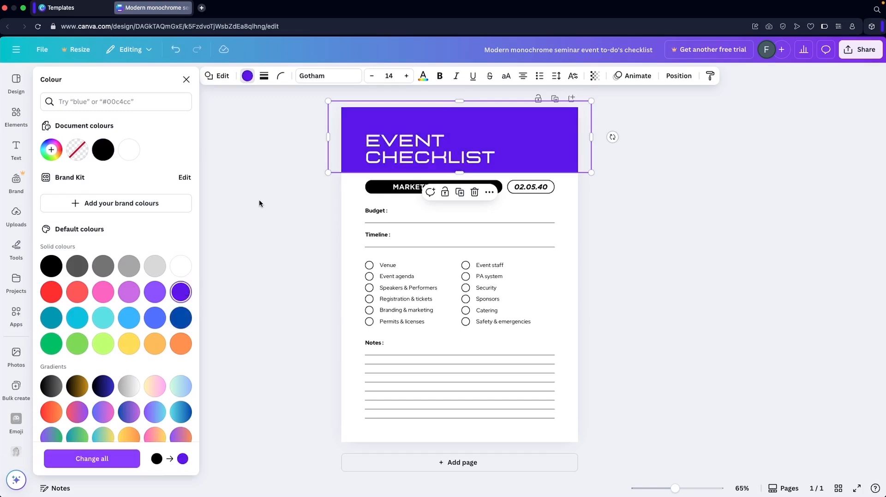
# Recolour the MARKETING SEMINAR banner's fill to the same solid violet, #5e17eb.
pyautogui.click(376, 189)
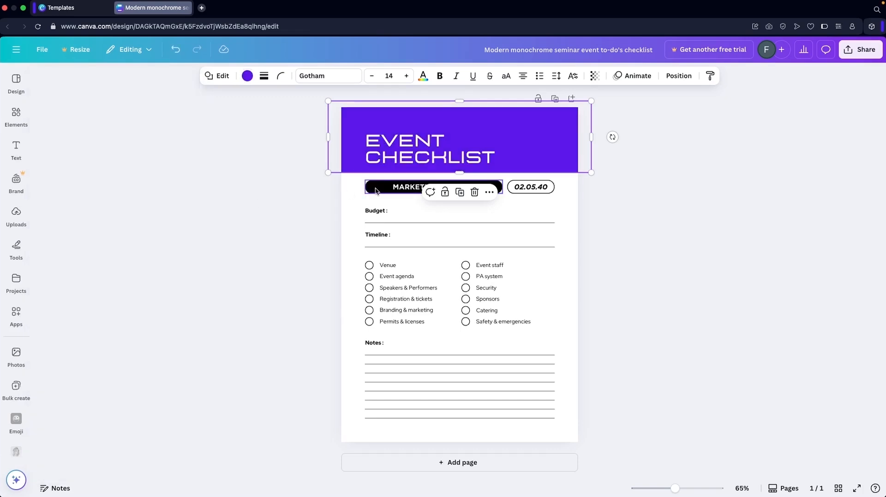
pyautogui.click(247, 77)
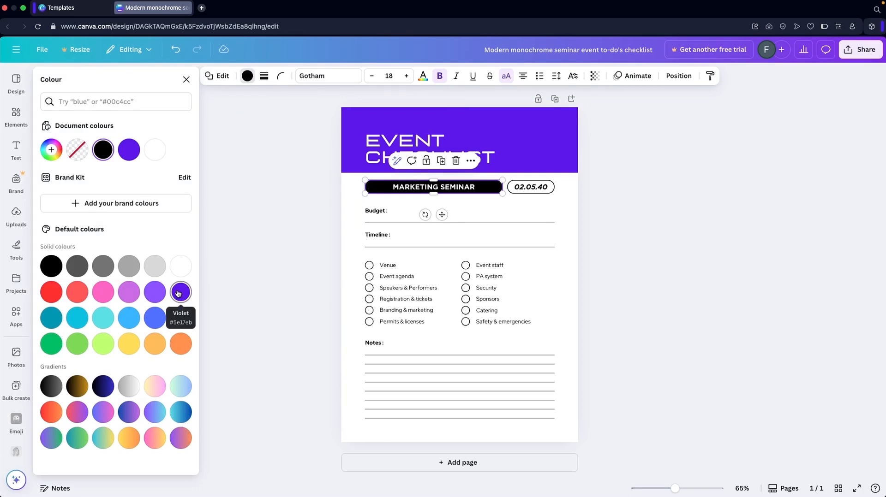
pyautogui.click(181, 293)
pyautogui.click(325, 191)
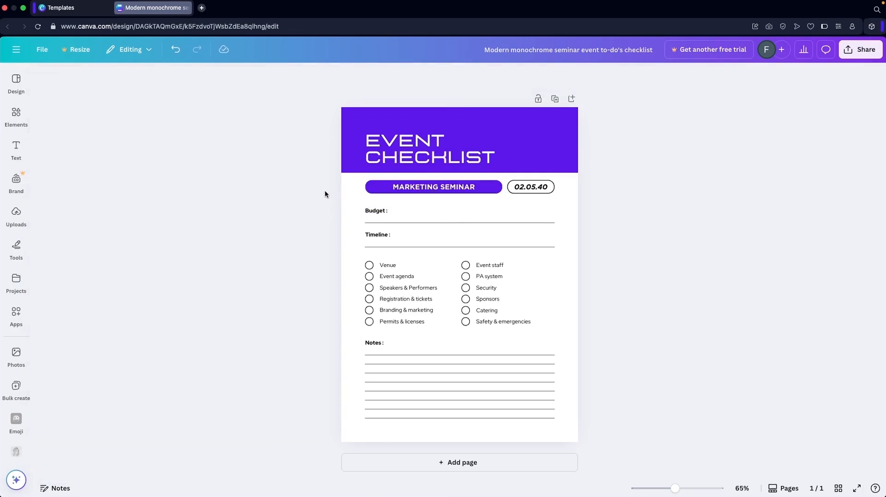
pyautogui.click(369, 211)
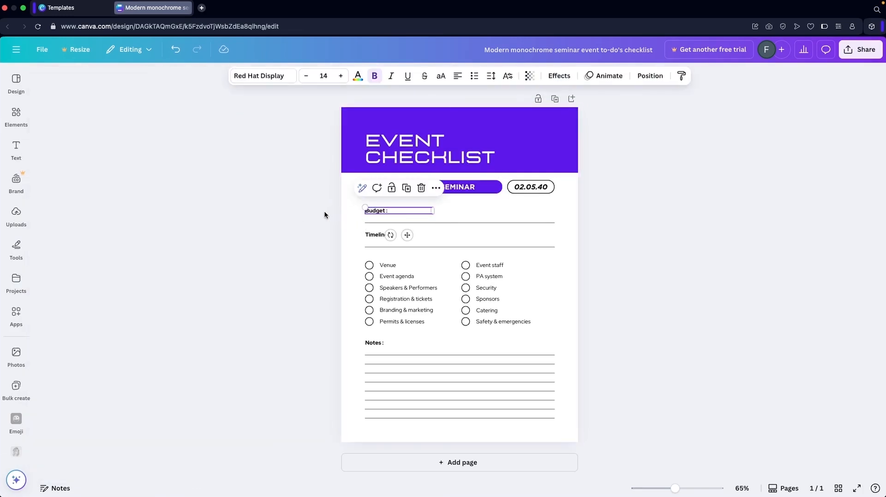
pyautogui.keyDown('shift'); pyautogui.click(369, 235); pyautogui.keyUp('shift')
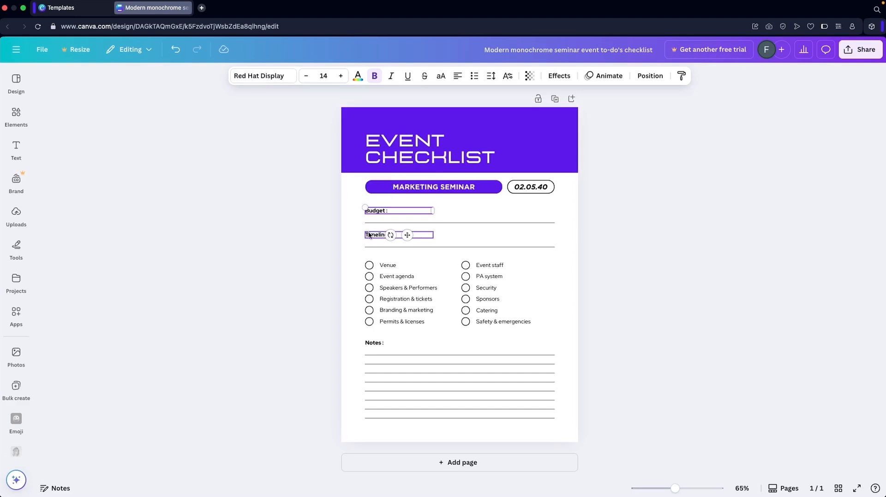
pyautogui.keyDown('shift'); pyautogui.click(468, 189); pyautogui.keyUp('shift')
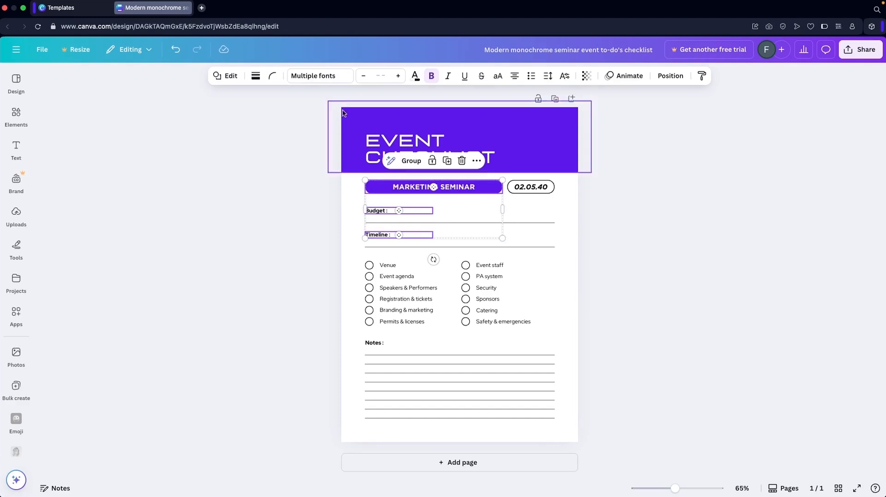
pyautogui.click(321, 76)
pyautogui.click(304, 162)
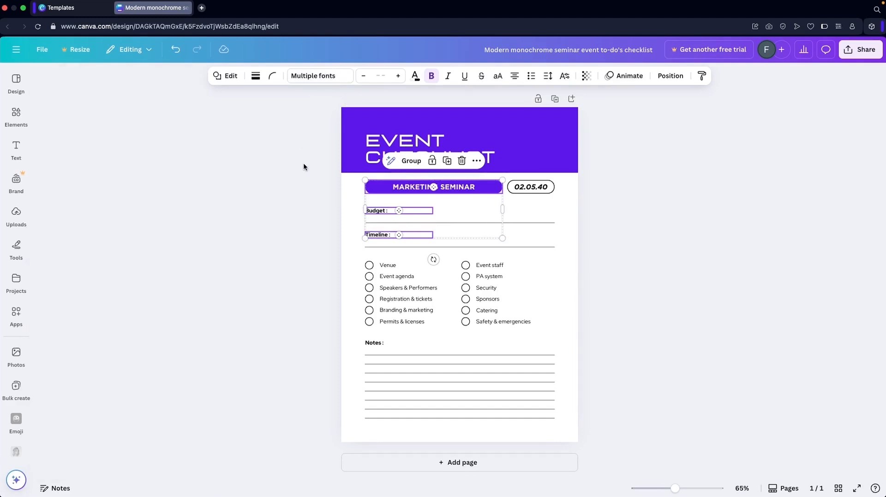
pyautogui.click(303, 162)
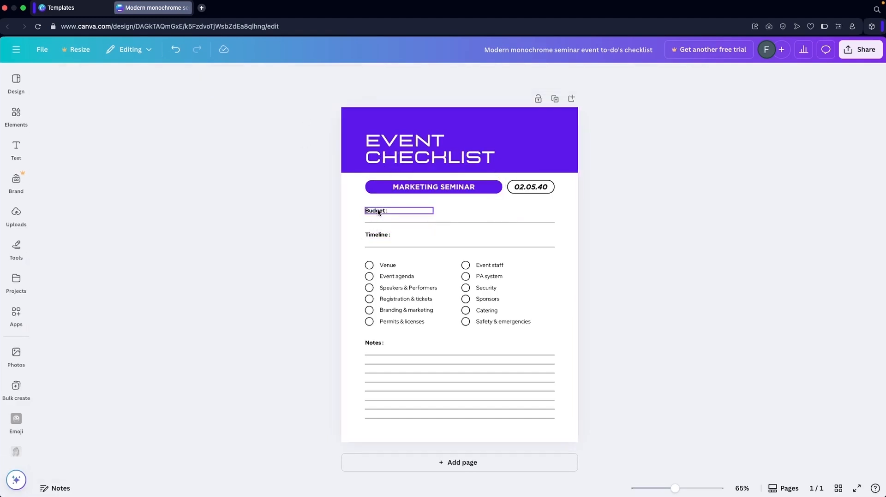
# Select the Budget and Timeline labels together, try the TT Interphases font, and settle on Apricots for both.
pyautogui.click(378, 211)
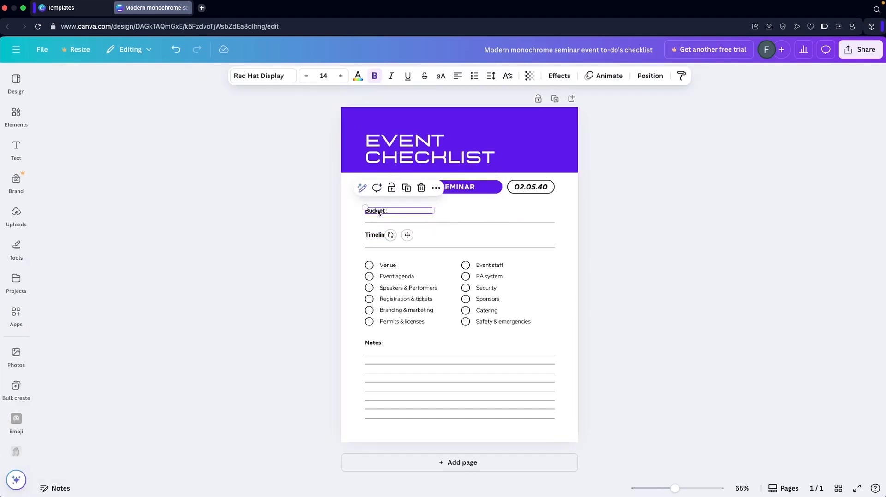
pyautogui.keyDown('shift'); pyautogui.click(374, 235); pyautogui.keyUp('shift')
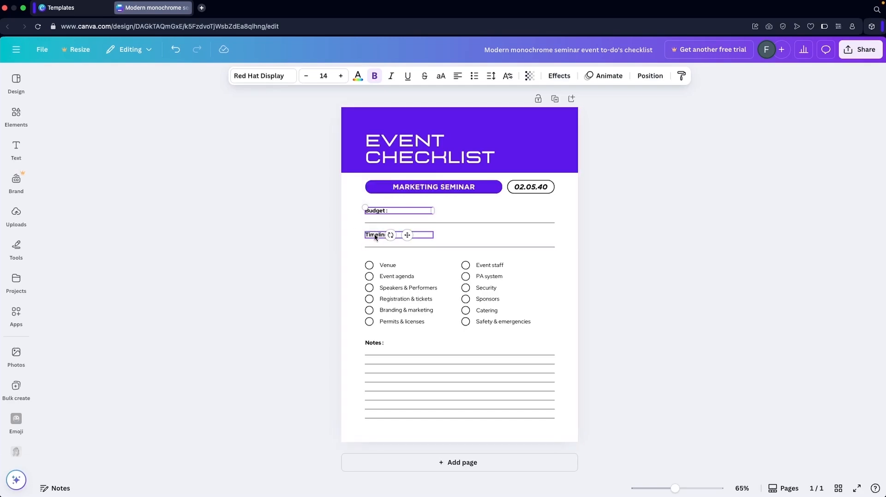
pyautogui.click(285, 77)
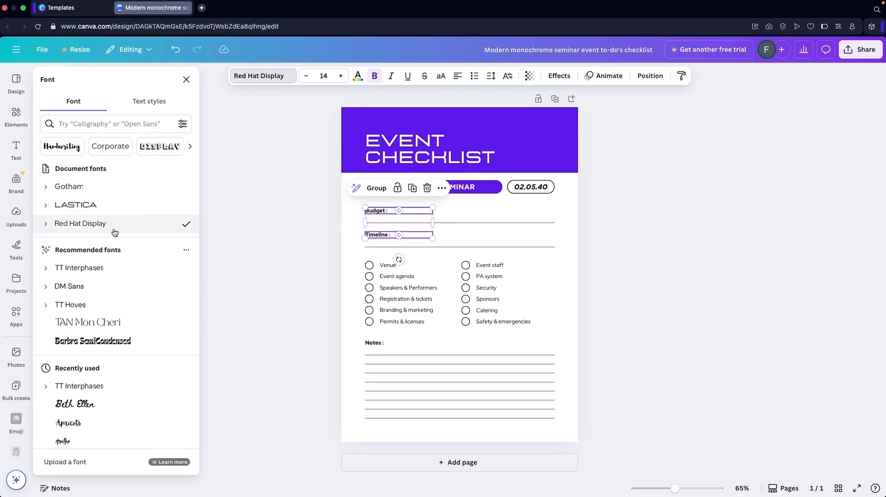
pyautogui.scroll(-2, 125, 272)
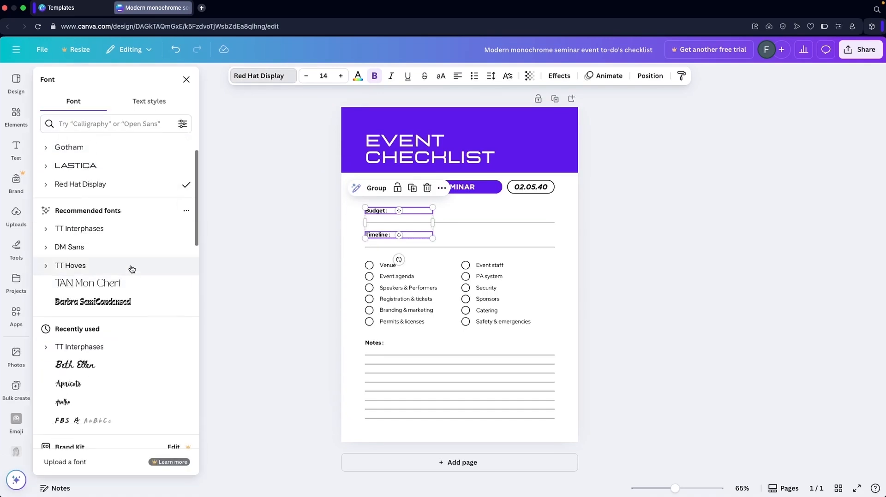
pyautogui.click(96, 229)
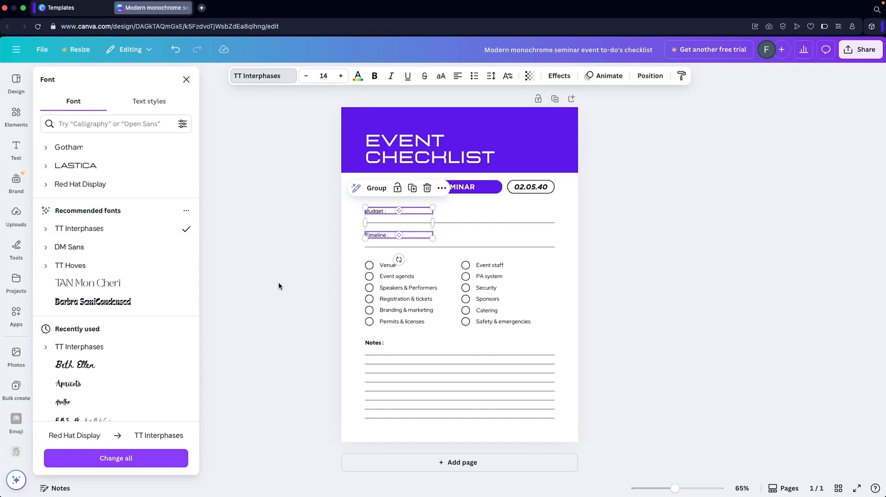
pyautogui.scroll(-3, 140, 257)
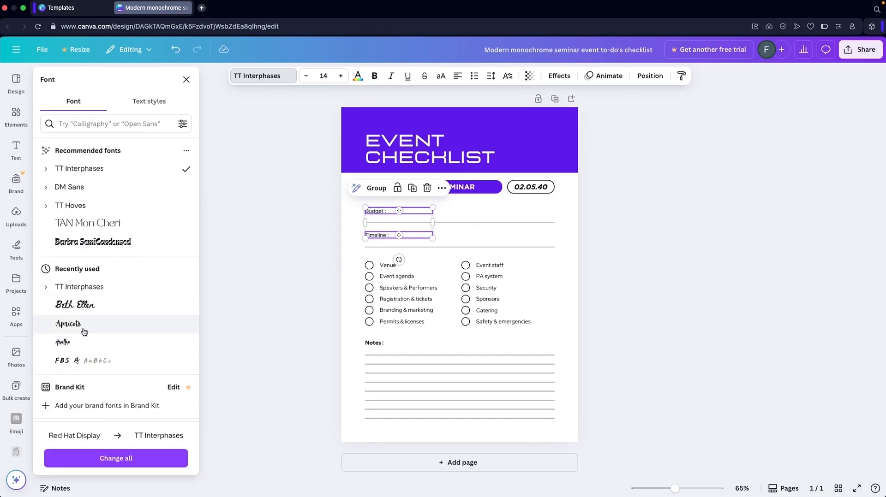
pyautogui.scroll(-1, 81, 323)
pyautogui.click(69, 296)
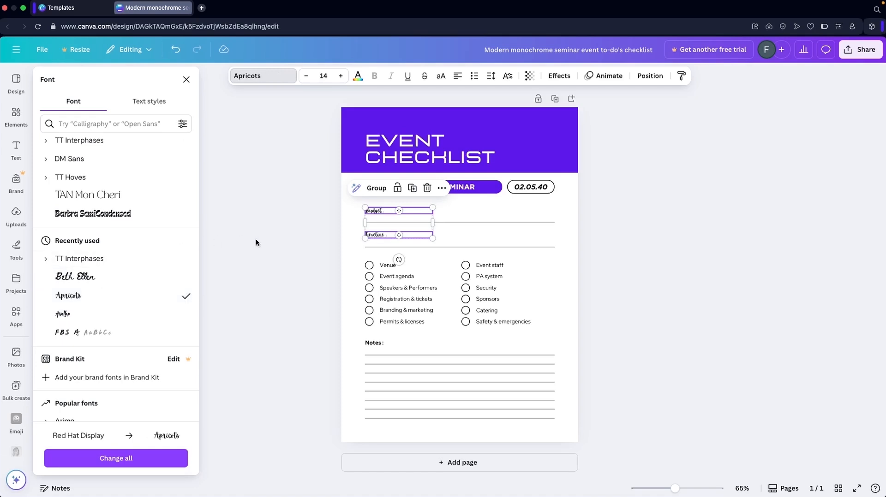
pyautogui.press('Escape')
pyautogui.click(325, 248)
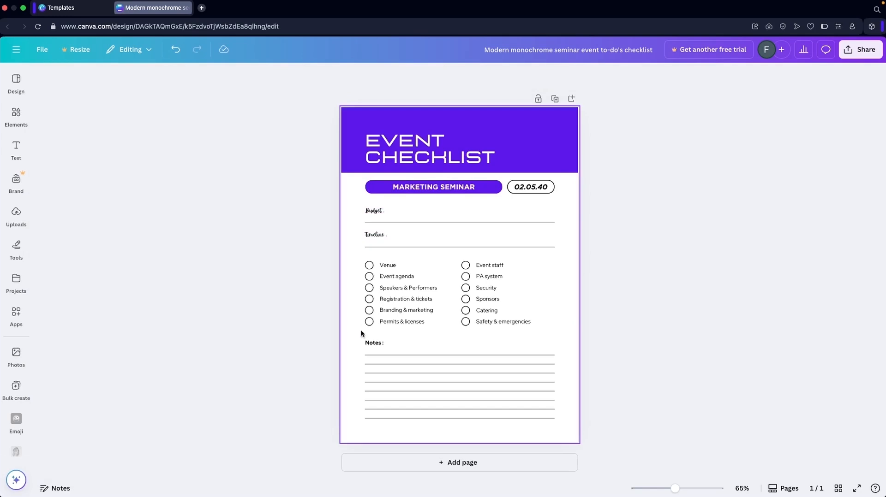
# Change the font of the Notes label to Apricots.
pyautogui.click(372, 343)
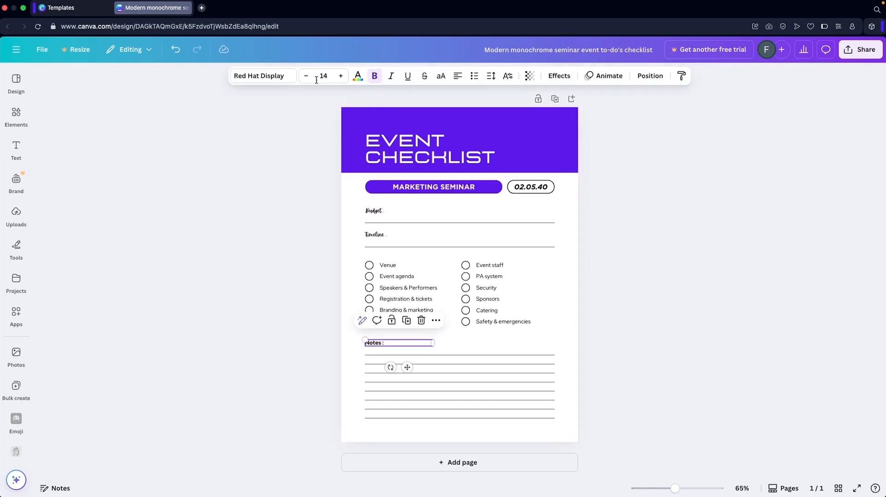
pyautogui.click(261, 75)
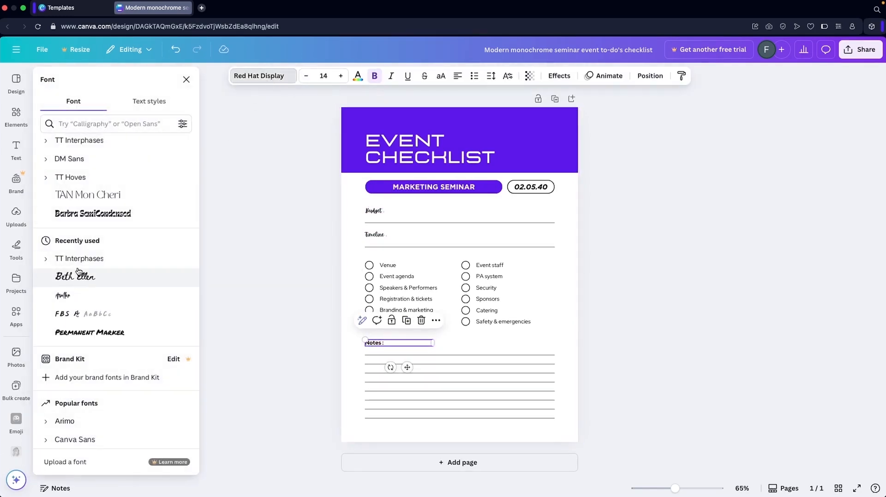
pyautogui.scroll(5, 86, 290)
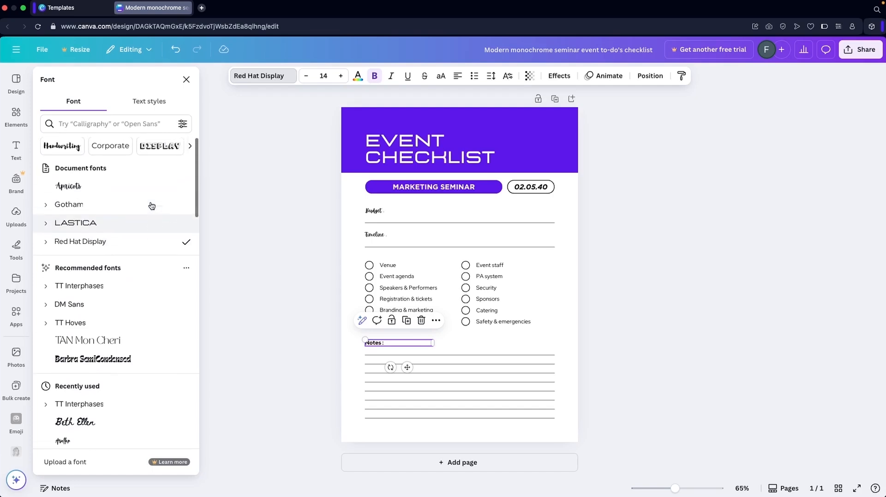
pyautogui.click(82, 186)
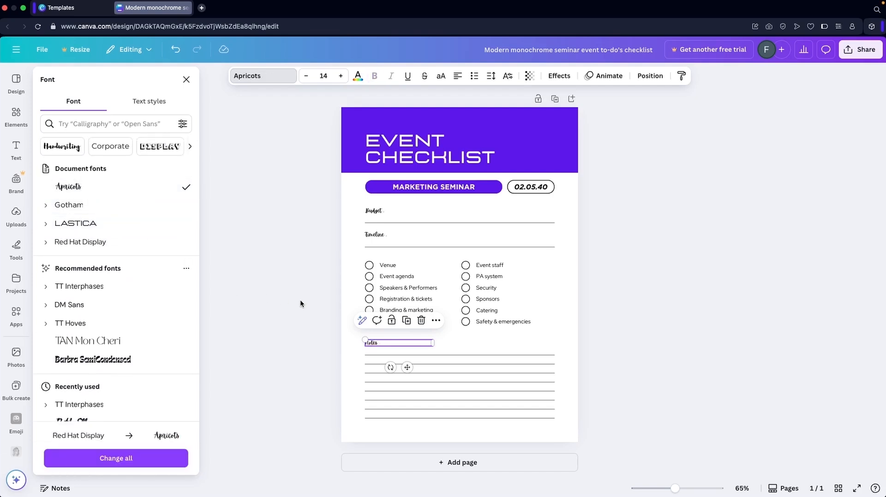
pyautogui.press('Escape')
pyautogui.click(317, 312)
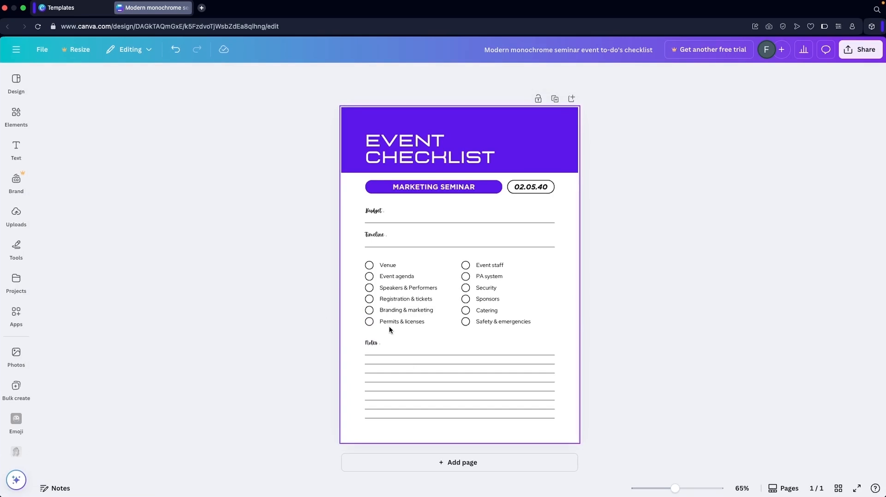
# Try the Apricots font on the MARKETING SEMINAR banner text and undo the change.
pyautogui.scroll(3, 400, 318)
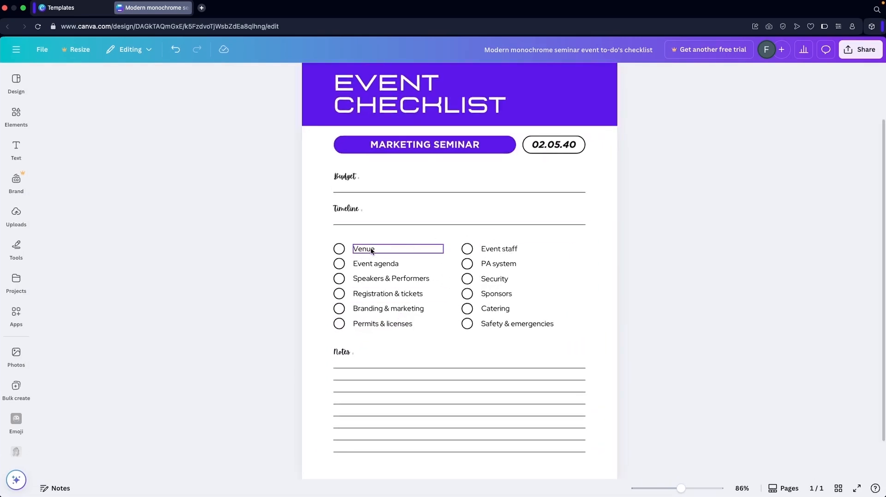
pyautogui.click(434, 147)
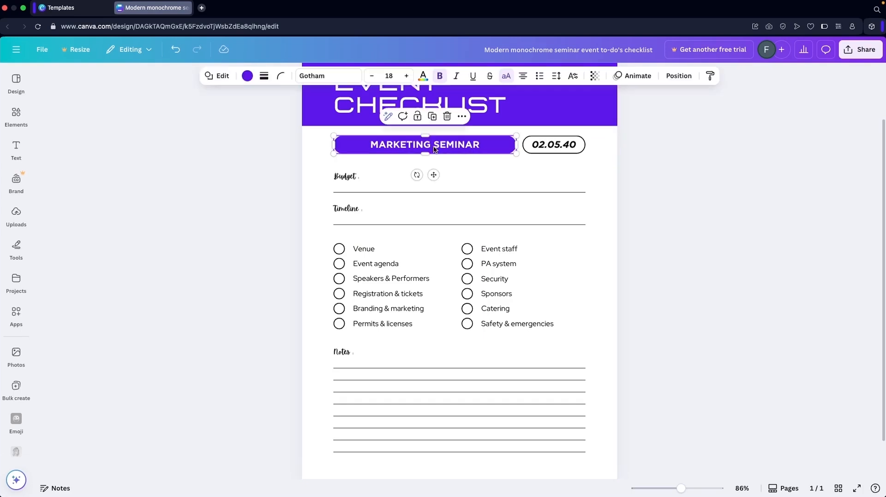
pyautogui.click(323, 78)
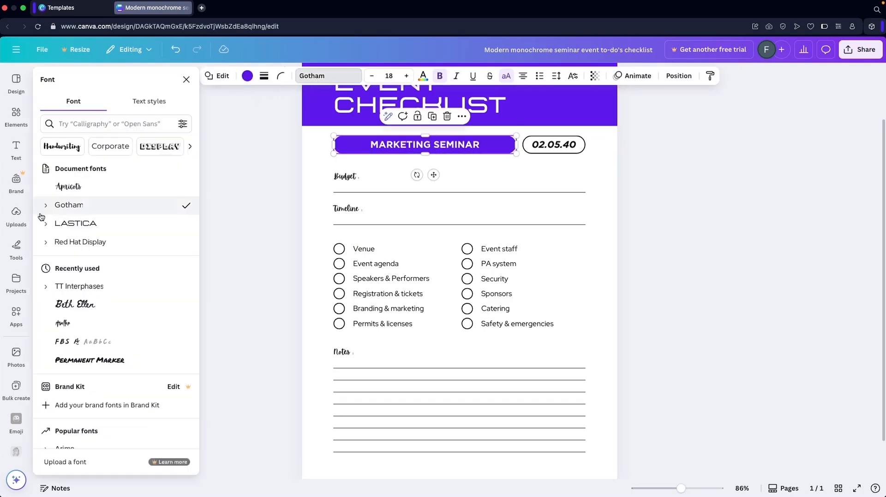
pyautogui.click(85, 190)
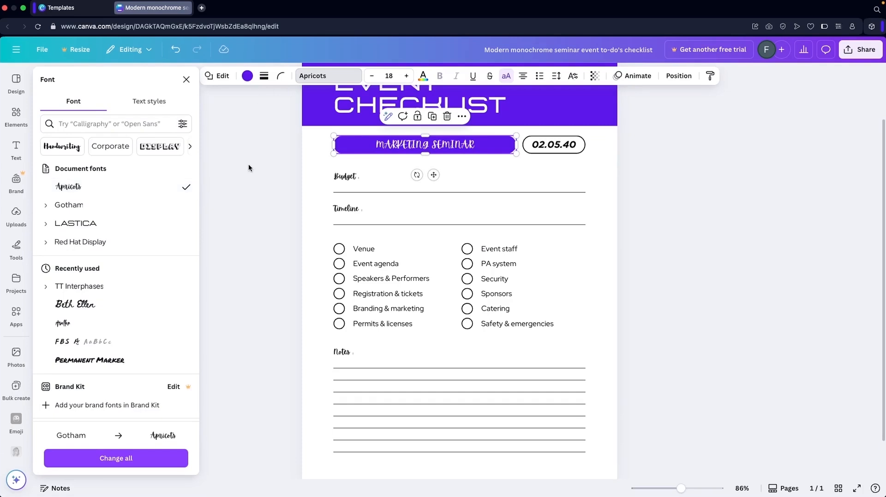
pyautogui.press('super+z')
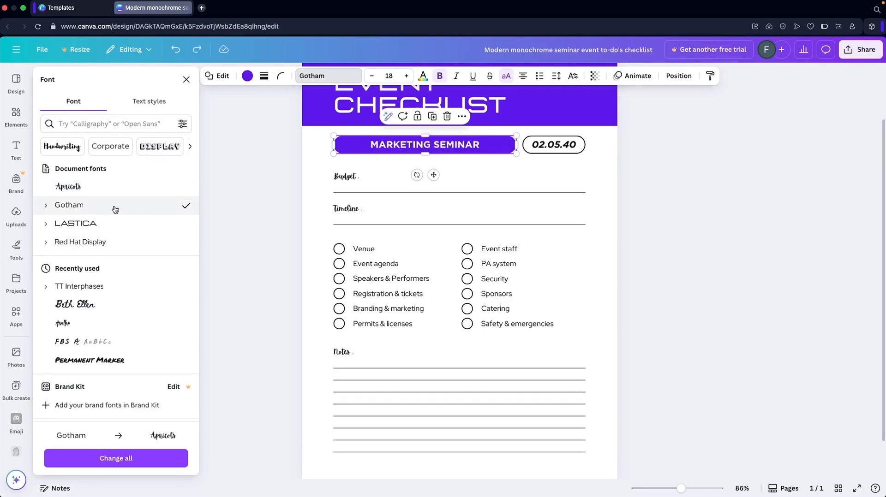
pyautogui.click(186, 80)
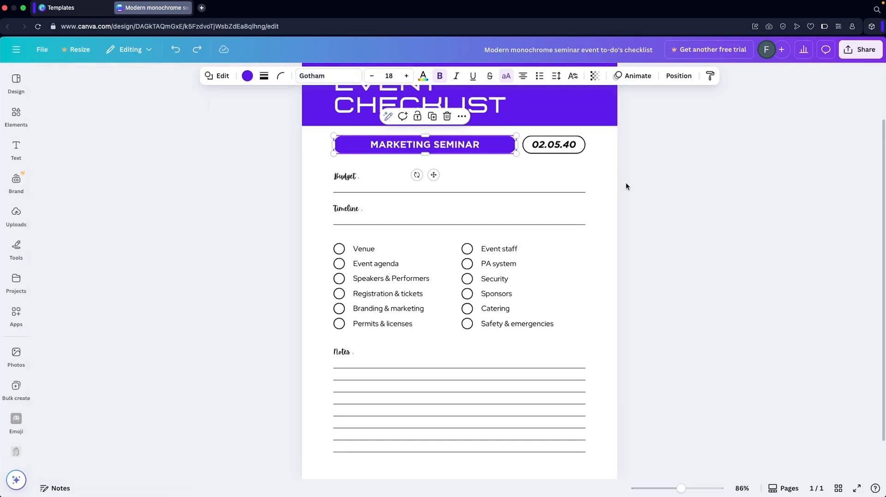
pyautogui.scroll(-1, 657, 231)
pyautogui.click(637, 213)
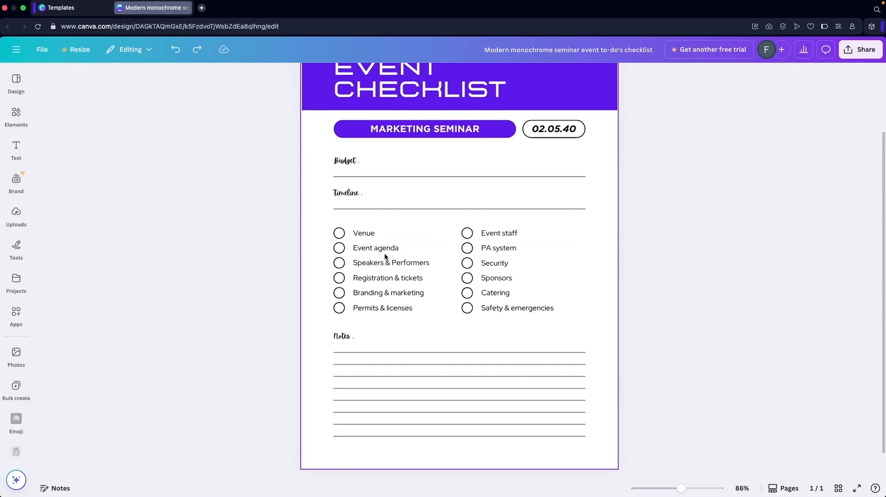
# Recolour the borders of all twelve checklist circles in both columns together to the document's violet.
pyautogui.click(339, 233)
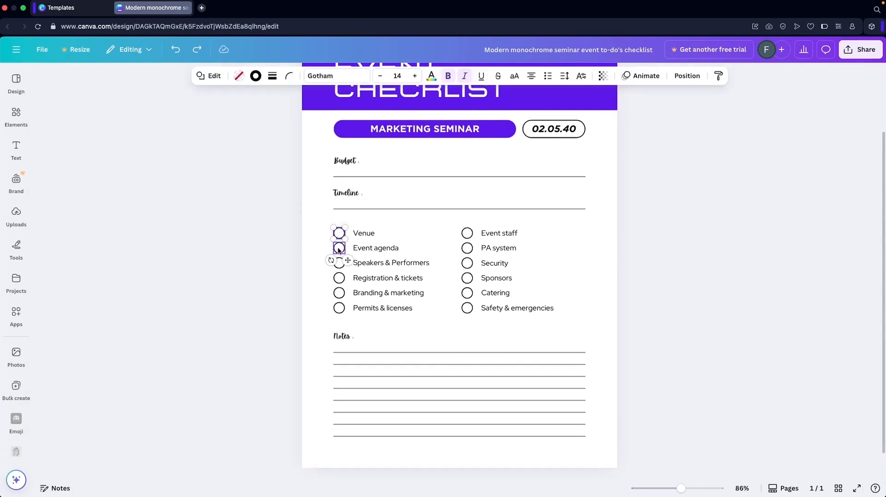
pyautogui.keyDown('shift'); pyautogui.click(339, 248); pyautogui.keyUp('shift')
pyautogui.keyDown('shift'); pyautogui.click(339, 263); pyautogui.keyUp('shift')
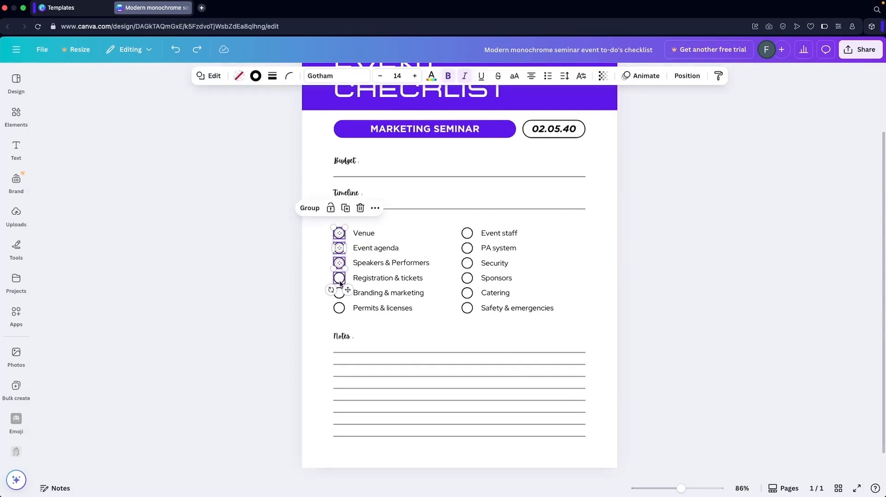
pyautogui.keyDown('shift'); pyautogui.click(339, 278); pyautogui.keyUp('shift')
pyautogui.keyDown('shift'); pyautogui.click(339, 293); pyautogui.keyUp('shift')
pyautogui.keyDown('shift'); pyautogui.click(339, 308); pyautogui.keyUp('shift')
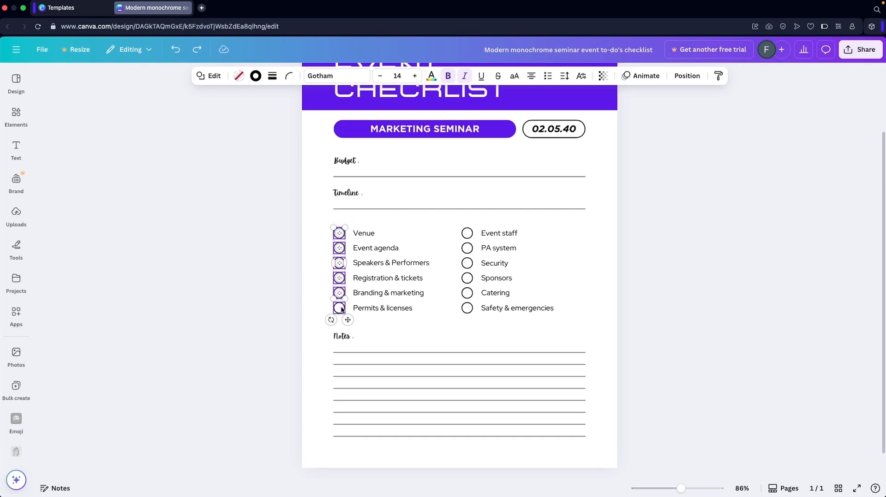
pyautogui.keyDown('shift'); pyautogui.click(467, 307); pyautogui.keyUp('shift')
pyautogui.keyDown('shift'); pyautogui.click(467, 293); pyautogui.keyUp('shift')
pyautogui.keyDown('shift'); pyautogui.click(467, 278); pyautogui.keyUp('shift')
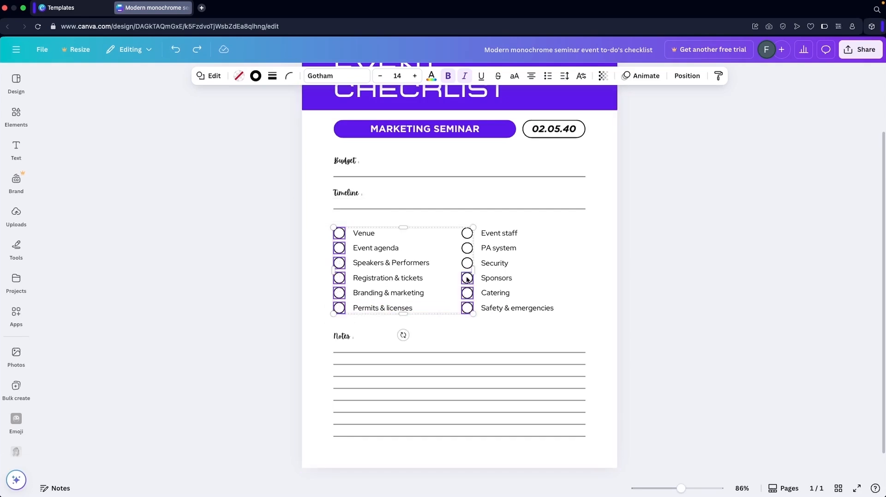
pyautogui.keyDown('shift'); pyautogui.click(467, 263); pyautogui.keyUp('shift')
pyautogui.keyDown('shift'); pyautogui.click(467, 248); pyautogui.keyUp('shift')
pyautogui.keyDown('shift'); pyautogui.click(467, 233); pyautogui.keyUp('shift')
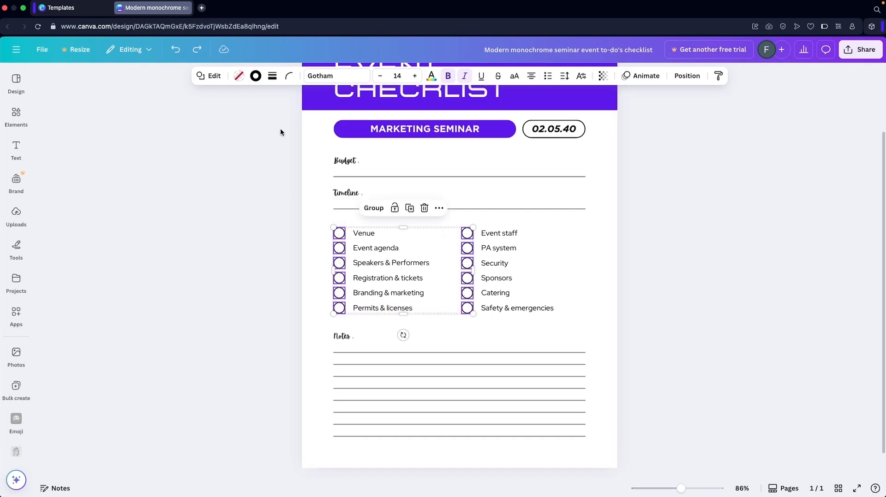
pyautogui.click(256, 76)
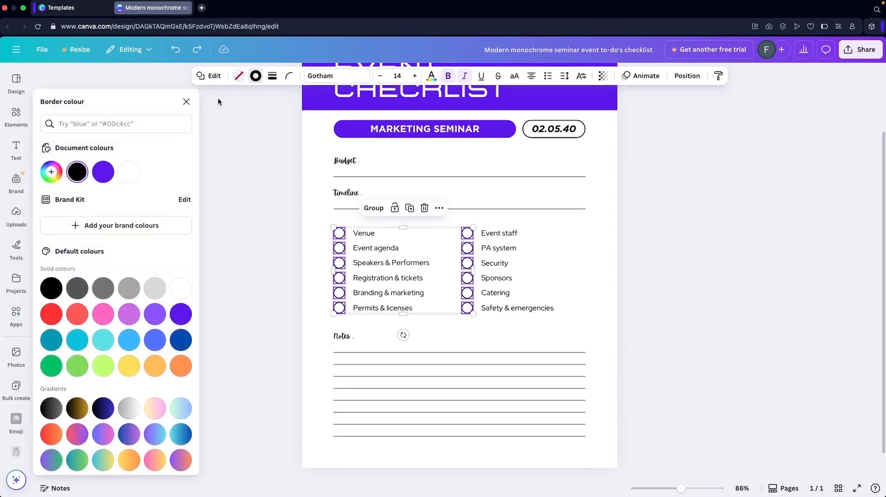
pyautogui.click(103, 171)
pyautogui.click(243, 198)
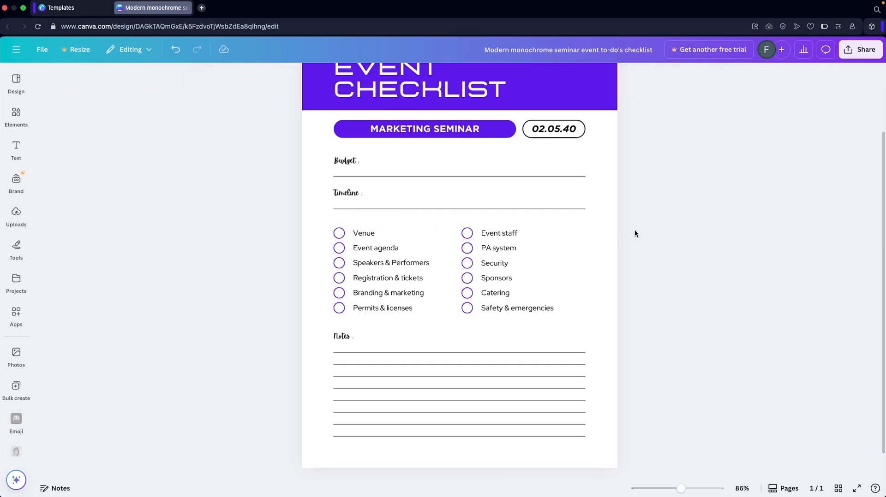
pyautogui.scroll(3, 635, 233)
pyautogui.click(416, 120)
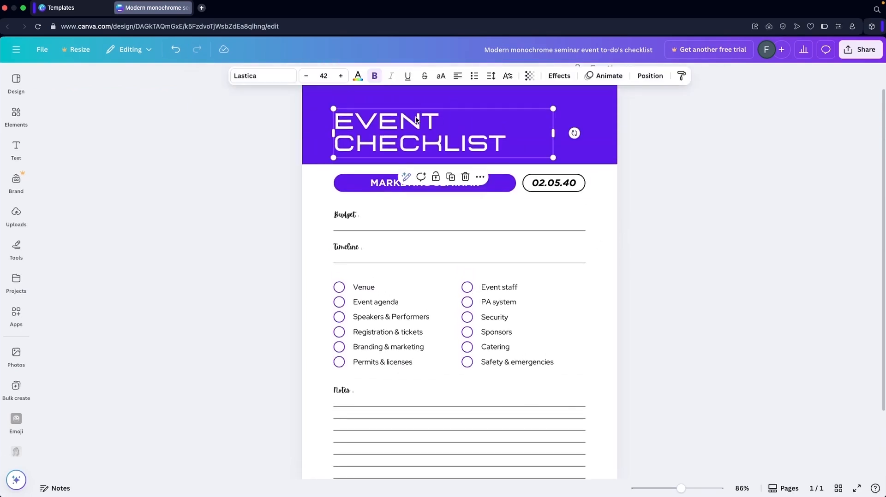
pyautogui.click(242, 152)
# Search the elements for "star" graphics and add the outlined three-sparkle graphic to the page.
pyautogui.click(14, 121)
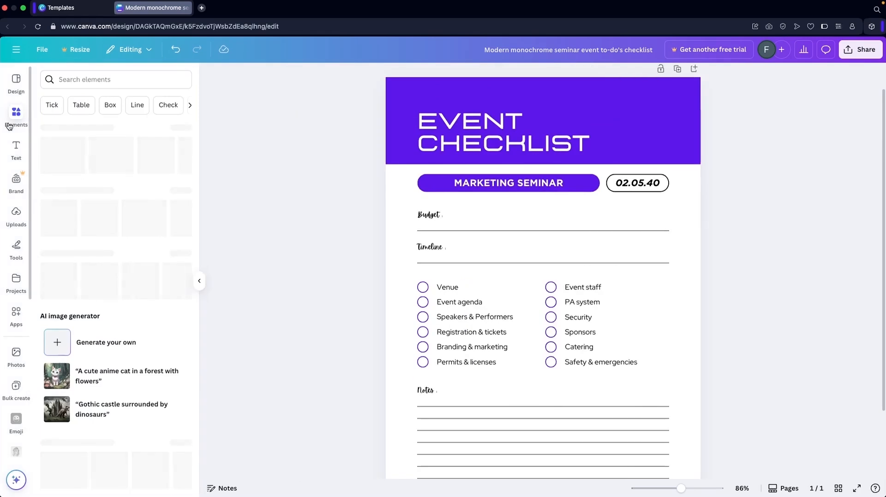
pyautogui.click(115, 78)
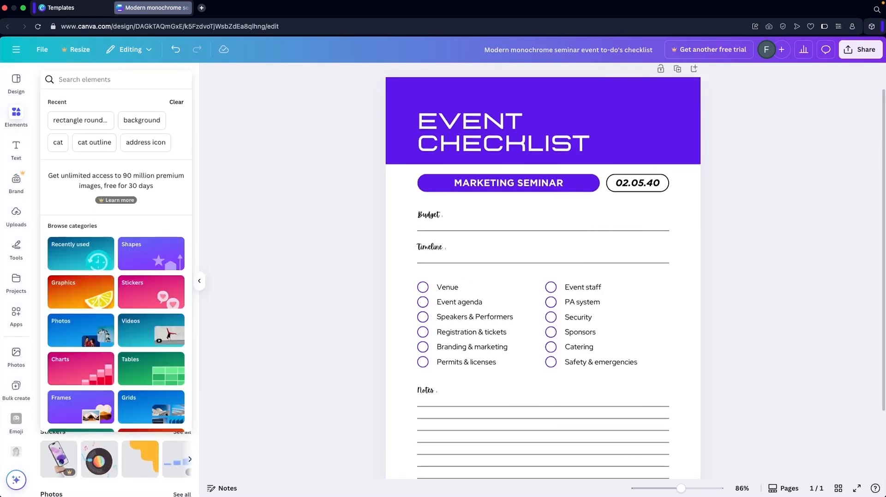
pyautogui.write('star')
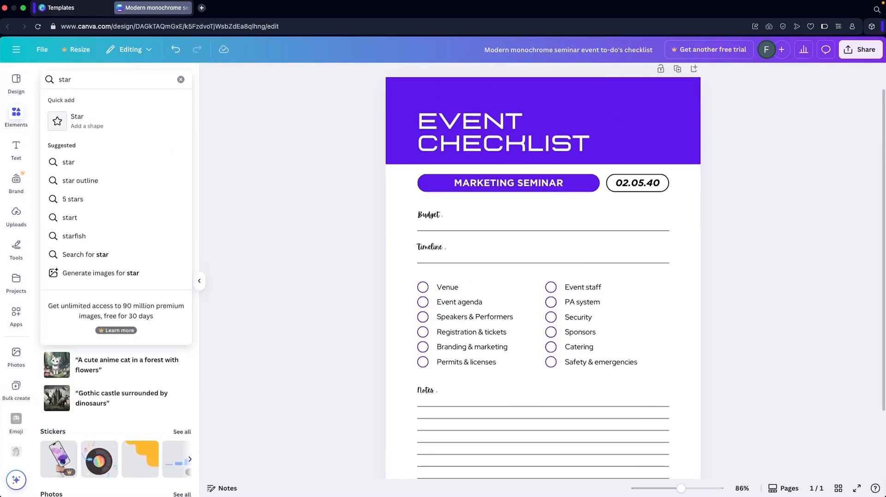
pyautogui.click(91, 163)
pyautogui.click(106, 102)
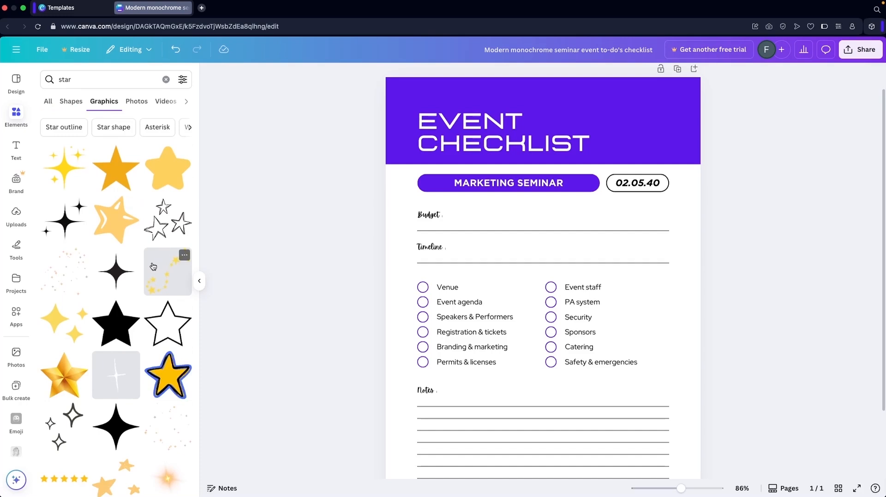
pyautogui.scroll(-3, 153, 266)
pyautogui.click(67, 300)
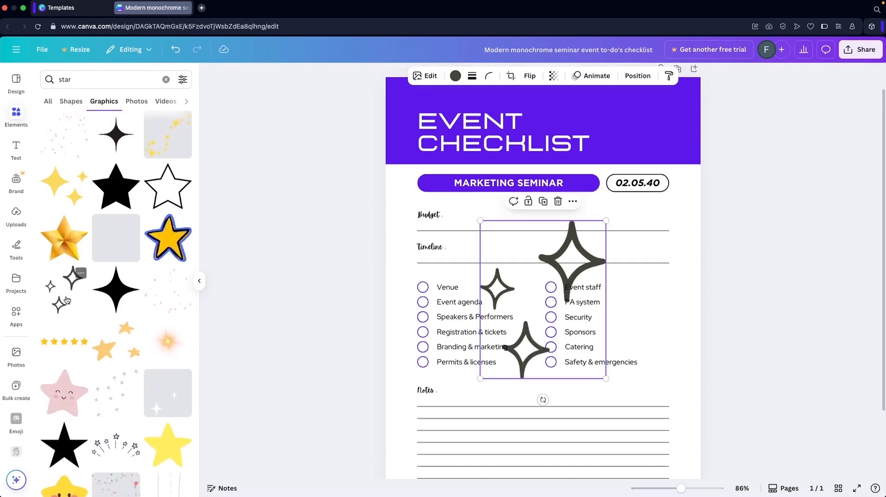
# Shrink the sparkle graphic into the top-right corner of the violet header and recolour it white.
pyautogui.moveTo(520, 226); pyautogui.dragTo(697, 85)
pyautogui.click(450, 77)
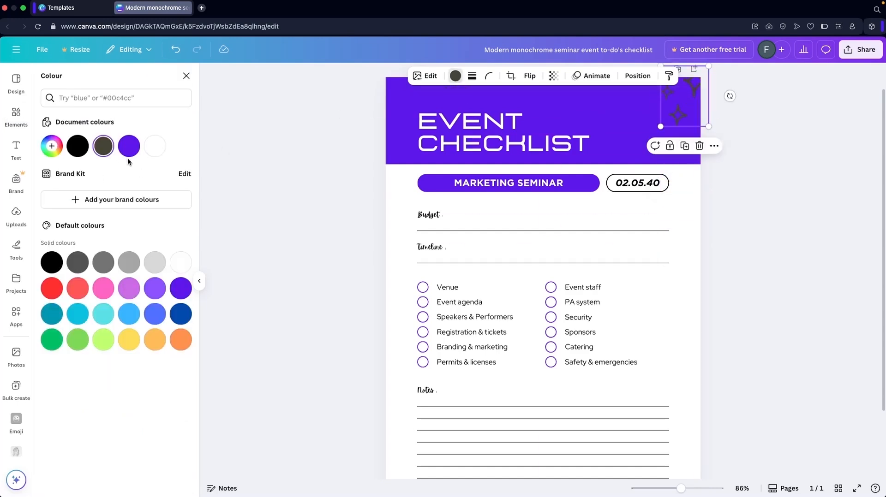
pyautogui.click(155, 146)
pyautogui.press('Escape')
pyautogui.click(226, 153)
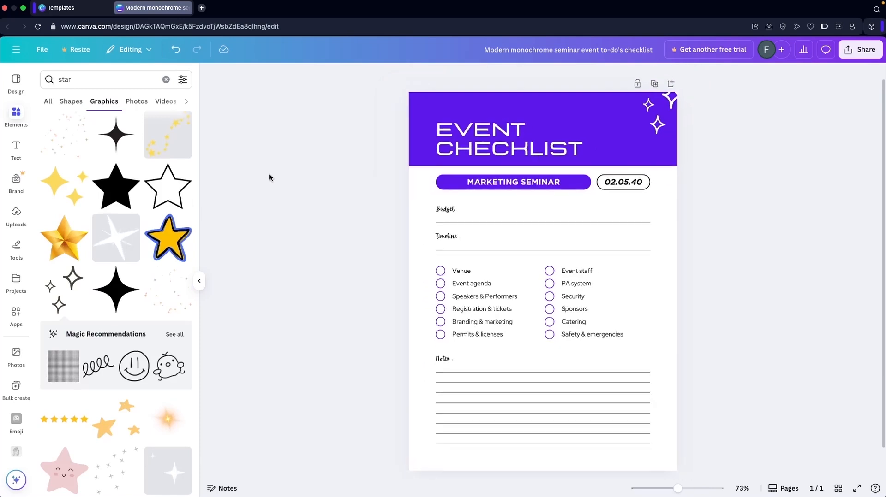
# Place a slightly smaller copy of the sparkle graphic at the page's bottom-left corner, recoloured in the document's violet.
pyautogui.click(654, 106)
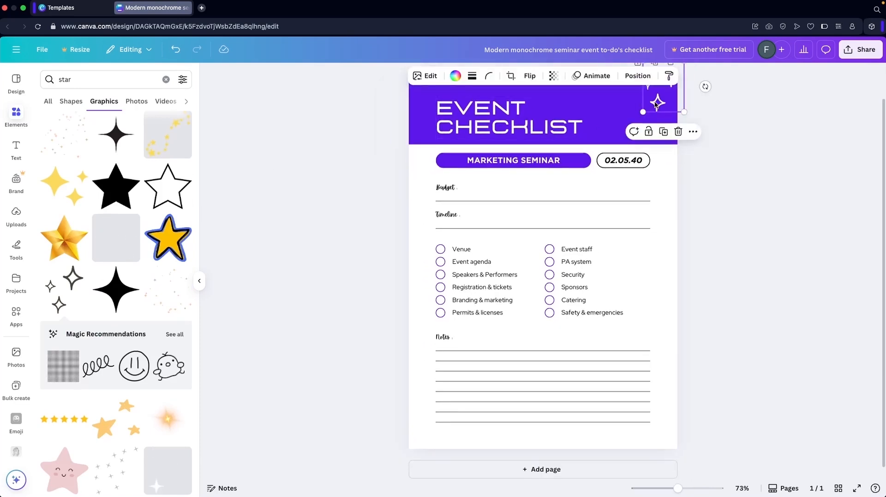
pyautogui.moveTo(667, 109); pyautogui.dragTo(418, 464)
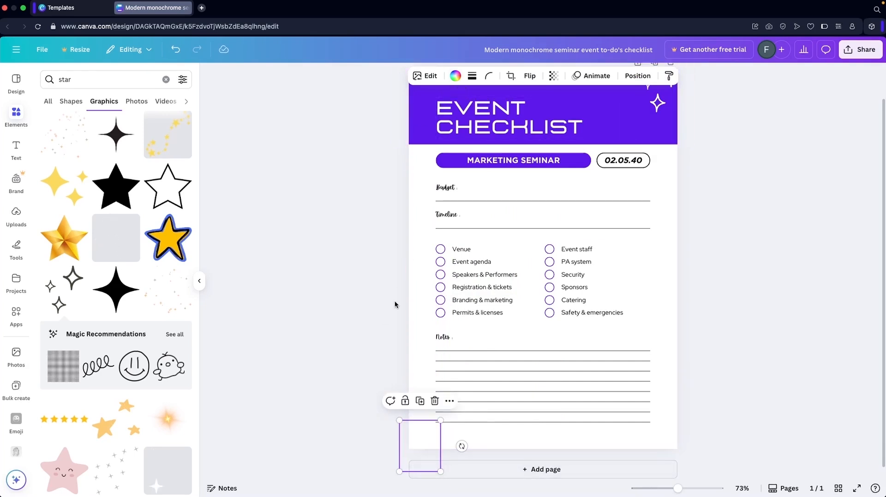
pyautogui.click(455, 77)
pyautogui.click(103, 153)
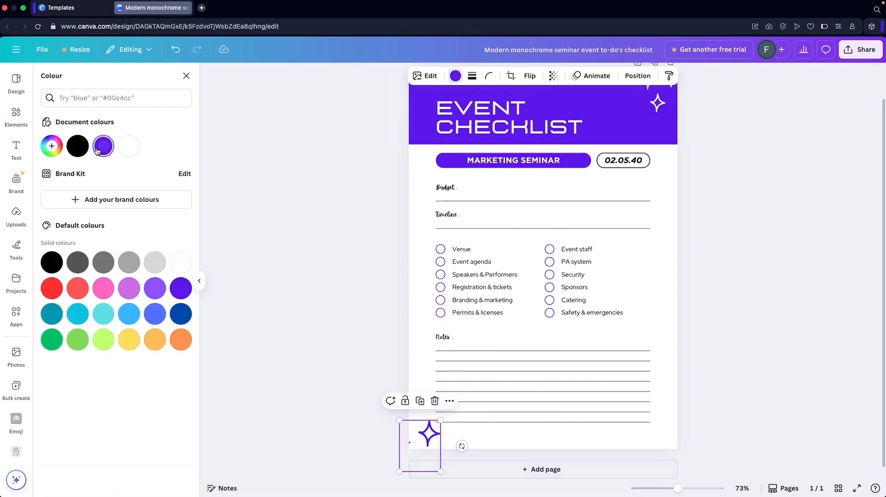
pyautogui.click(244, 174)
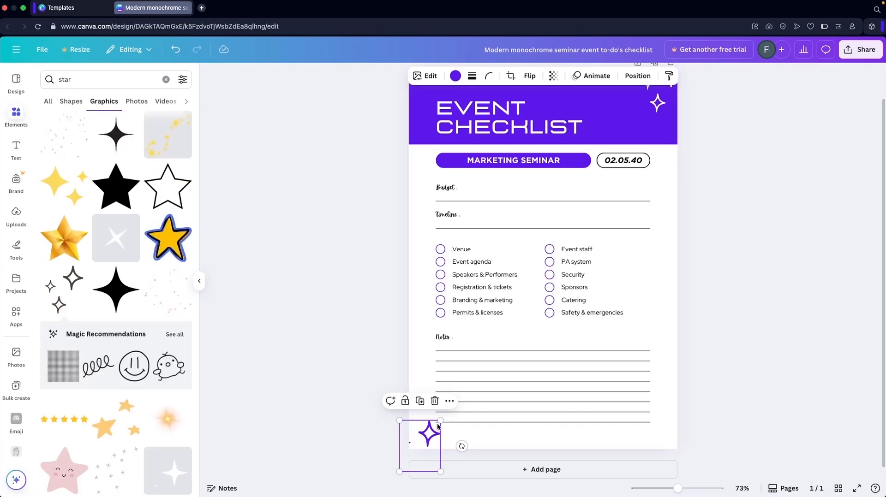
pyautogui.moveTo(441, 441)
pyautogui.mouseDown()
pyautogui.moveTo(473, 411)
pyautogui.moveTo(419, 434)
pyautogui.moveTo(425, 438)
pyautogui.mouseUp()
pyautogui.click(348, 314)
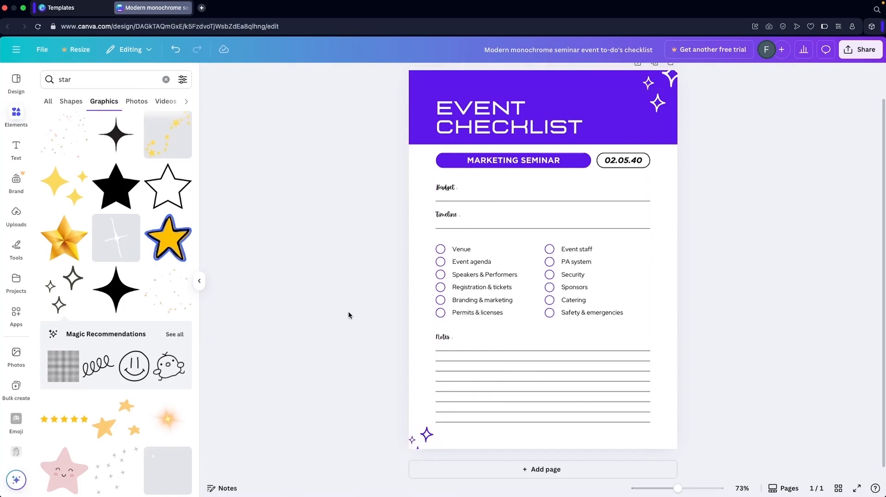
# Recolour both the border and the text of the 02.05.40 date badge to the document's violet.
pyautogui.click(623, 160)
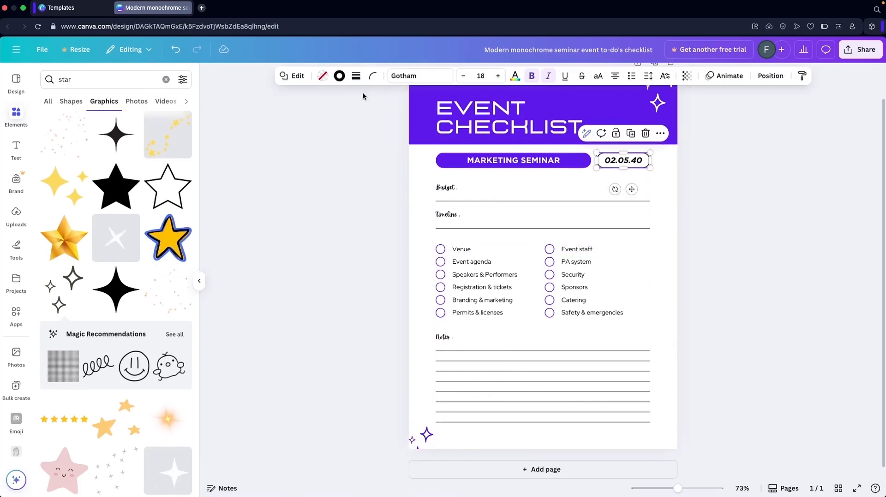
pyautogui.click(340, 76)
pyautogui.click(103, 147)
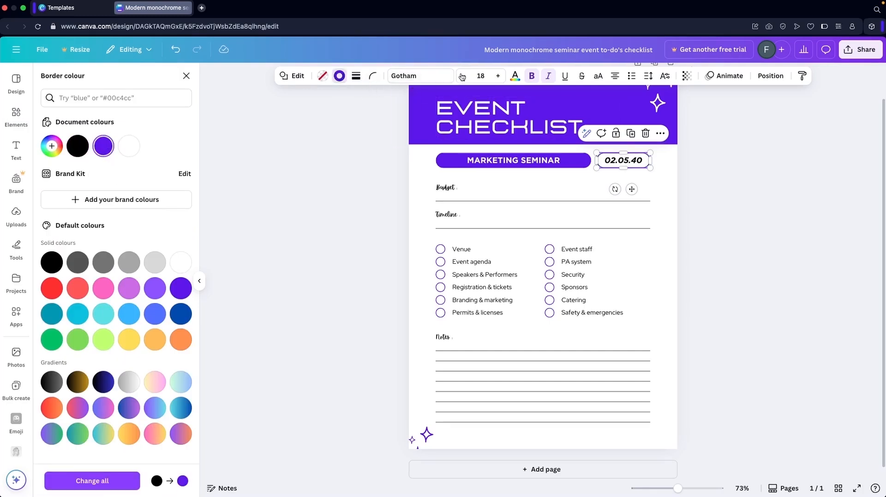
pyautogui.click(515, 75)
pyautogui.click(102, 146)
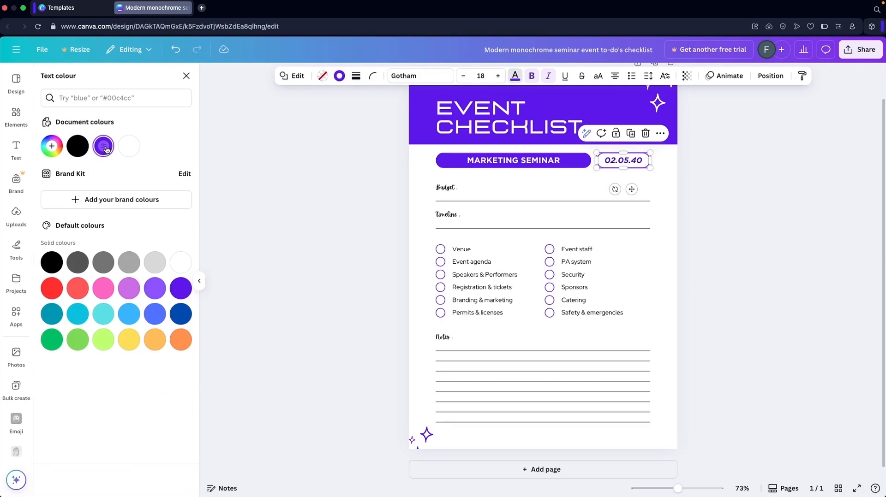
# Recolour the Budget, Timeline and Notes headings together to the document's violet.
pyautogui.click(309, 146)
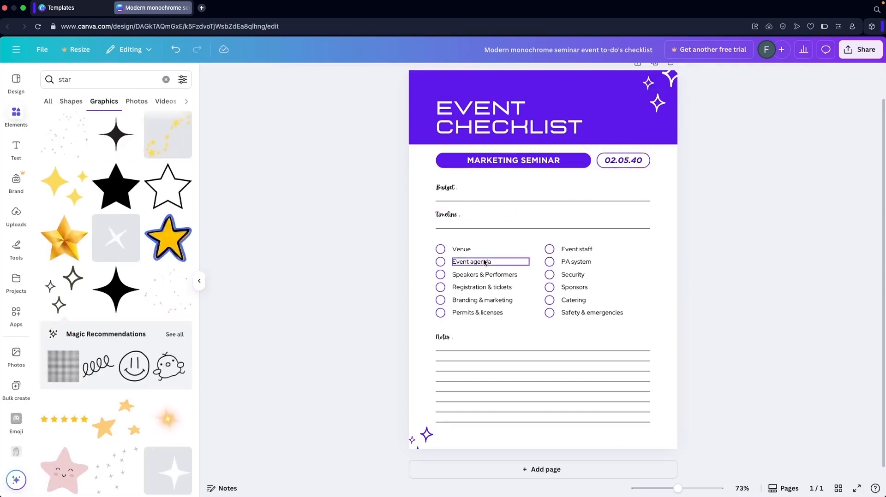
pyautogui.click(446, 188)
pyautogui.keyDown('shift'); pyautogui.click(445, 215); pyautogui.keyUp('shift')
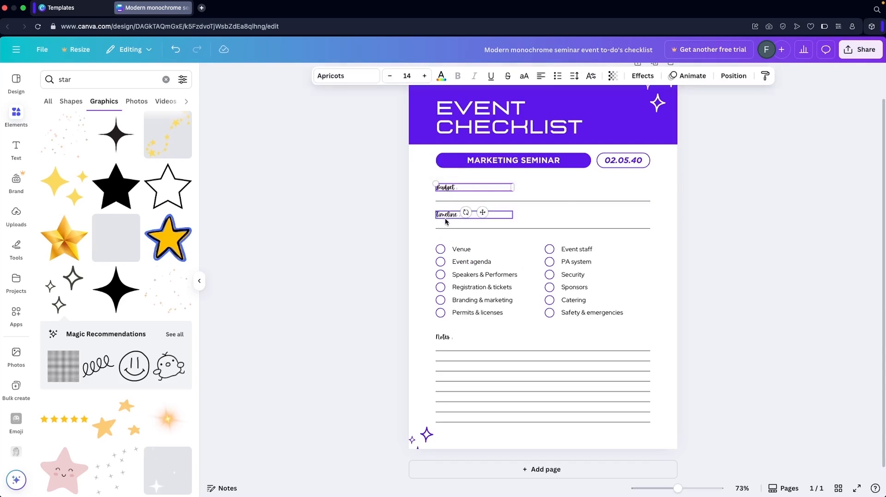
pyautogui.keyDown('shift'); pyautogui.click(442, 337); pyautogui.keyUp('shift')
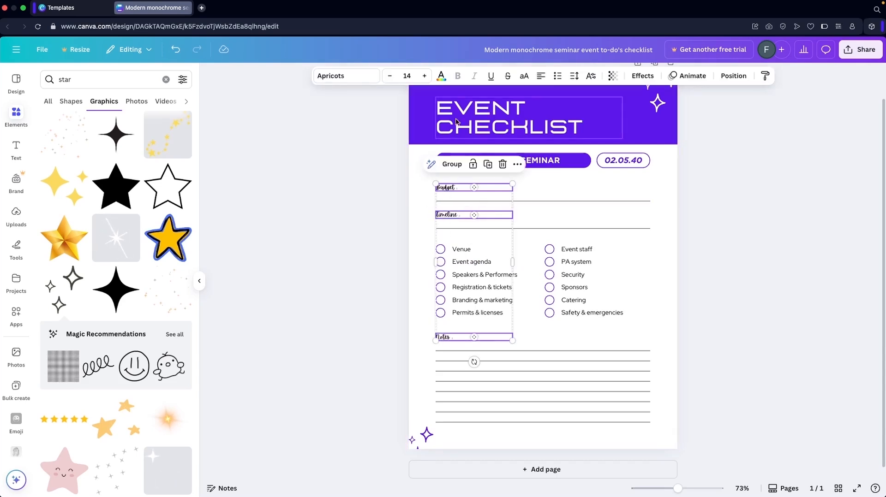
pyautogui.click(441, 76)
pyautogui.click(103, 145)
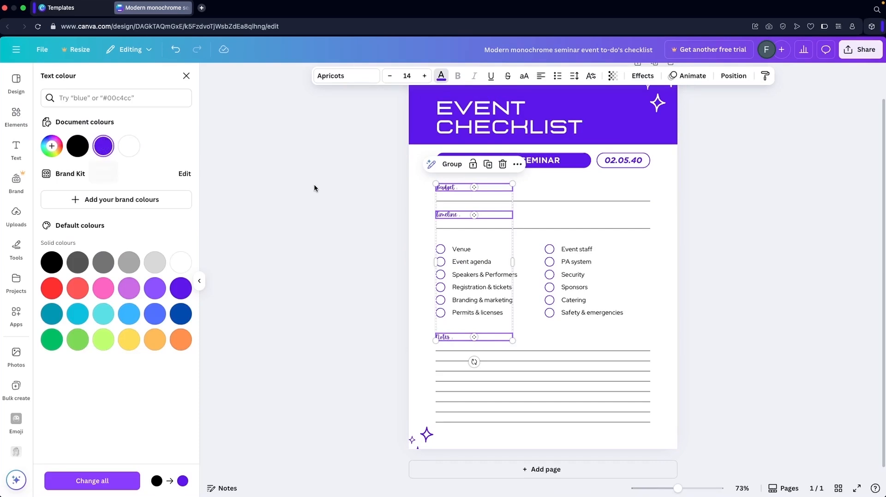
pyautogui.press('Escape')
pyautogui.click(314, 186)
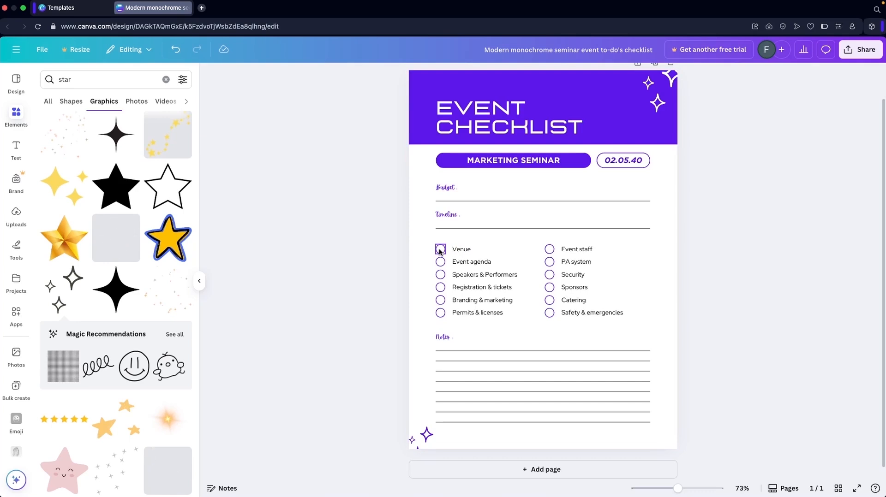
# Open the download options for the checklist design.
pyautogui.click(862, 50)
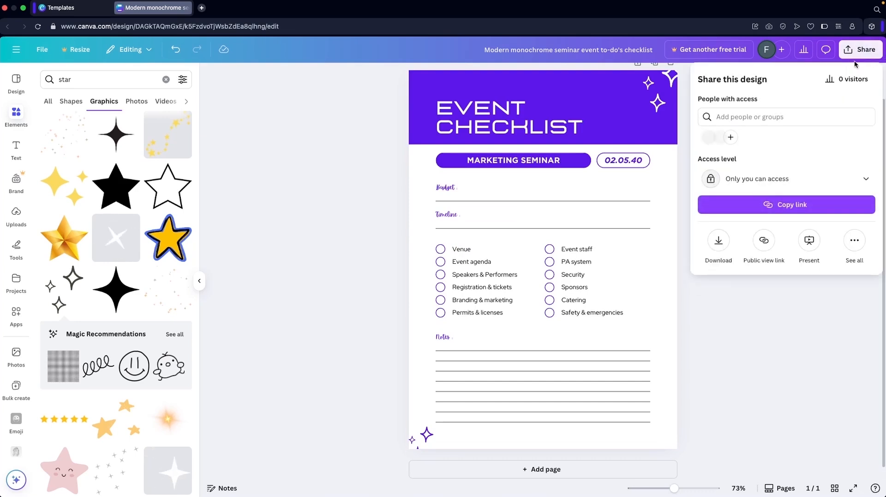
pyautogui.click(720, 240)
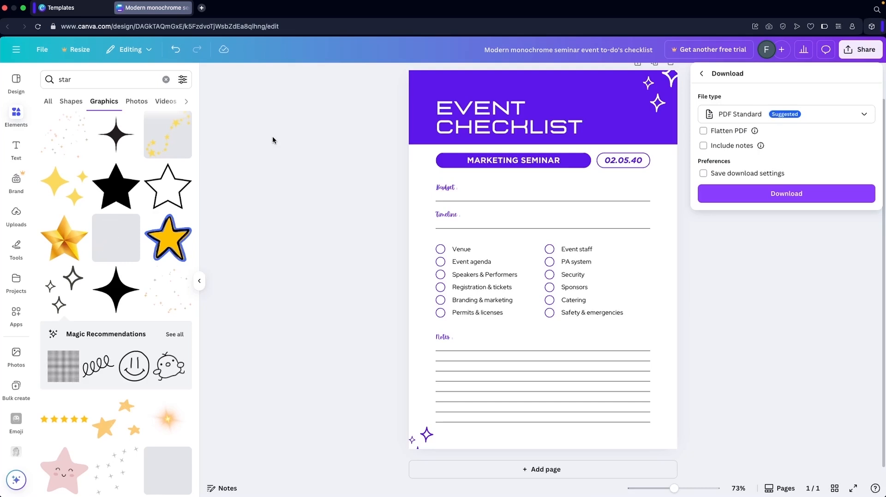
# Search the graphics for "check" and place the olive-green brush-style check mark, shrunk to fit, over the Venue circle.
pyautogui.doubleClick(73, 79)
pyautogui.write('check')
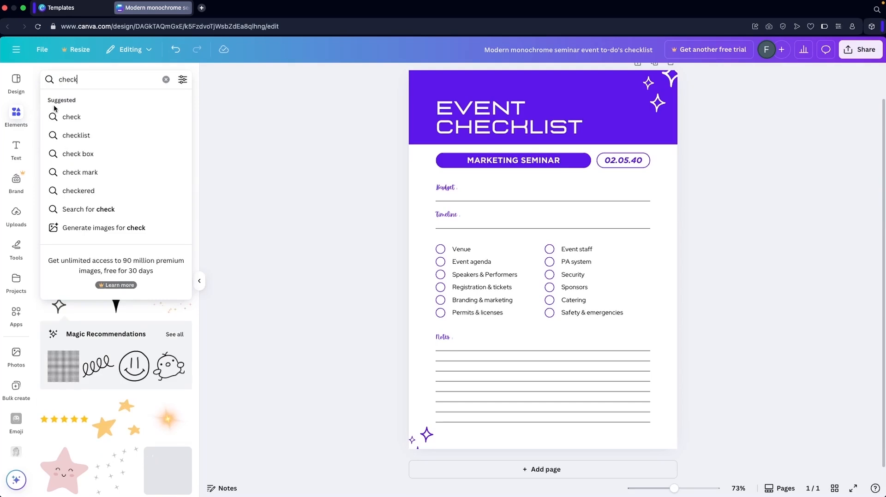
pyautogui.click(70, 114)
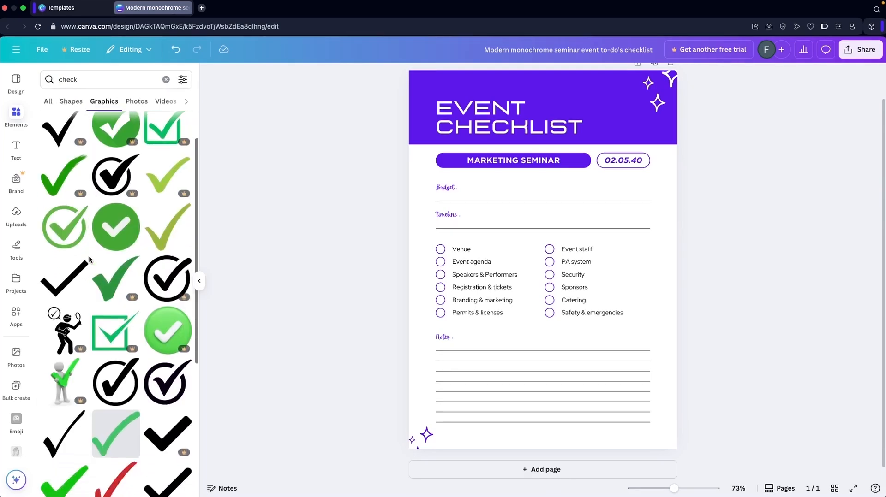
pyautogui.scroll(-2, 159, 210)
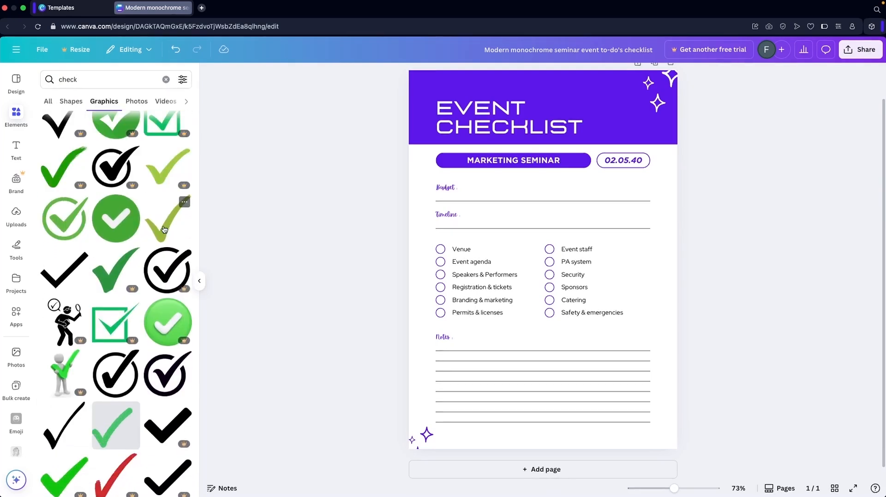
pyautogui.click(160, 210)
pyautogui.moveTo(488, 202); pyautogui.dragTo(442, 248)
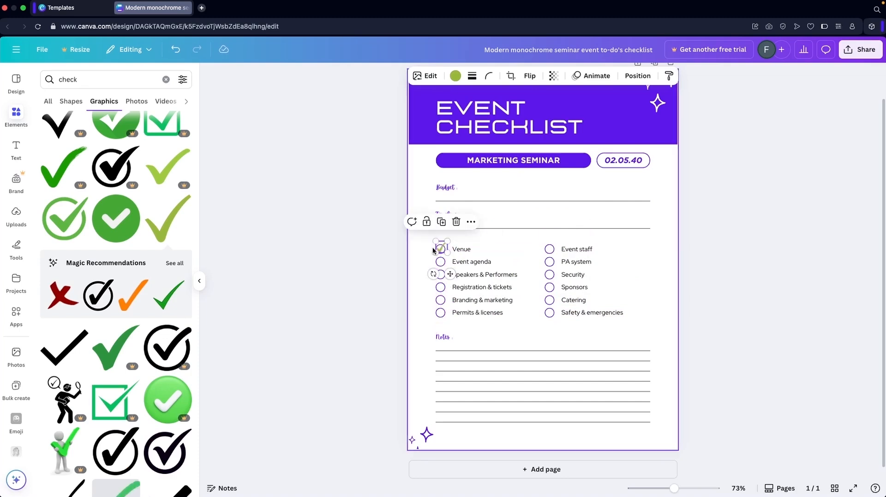
# Recolour the check mark on the Venue circle to the document's black.
pyautogui.click(456, 75)
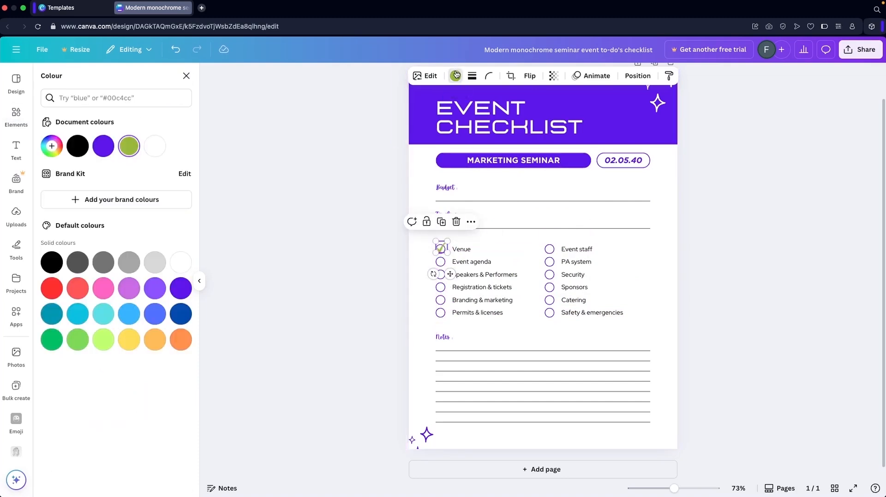
pyautogui.click(82, 150)
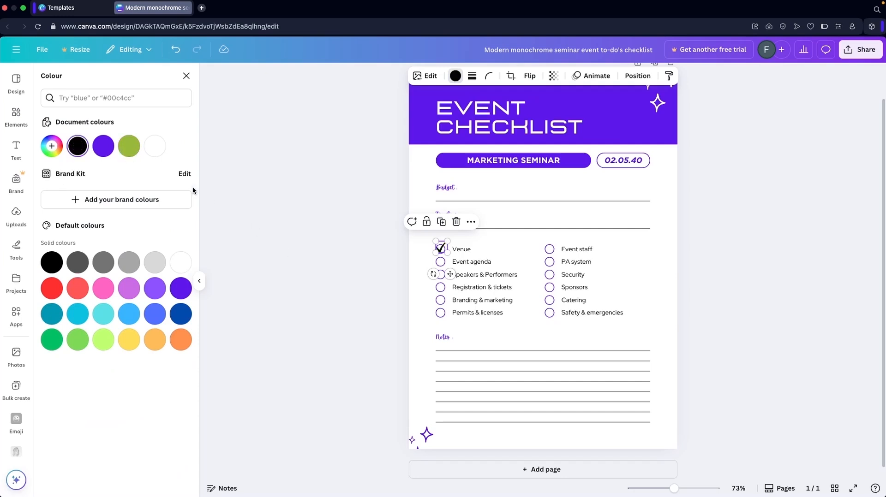
pyautogui.click(316, 246)
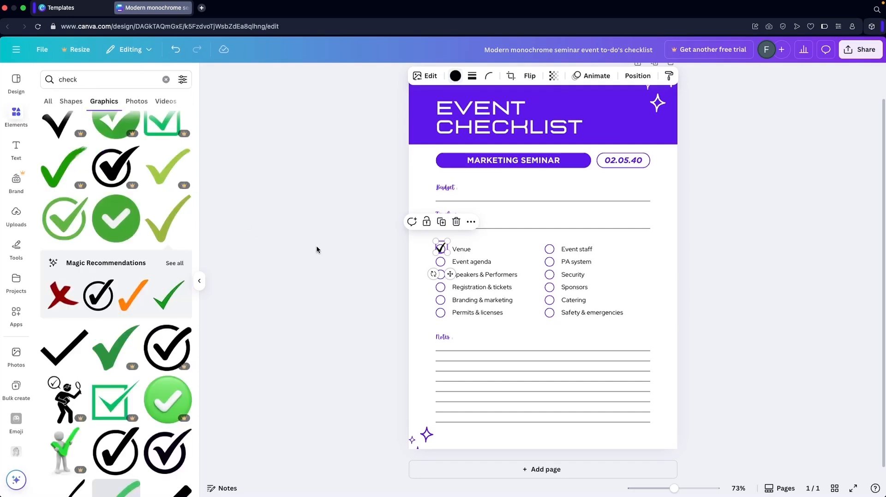
pyautogui.click(374, 270)
# Duplicate the black check mark and place the copy over the Registration & tickets circle.
pyautogui.scroll(4, 450, 263)
pyautogui.scroll(3, 449, 262)
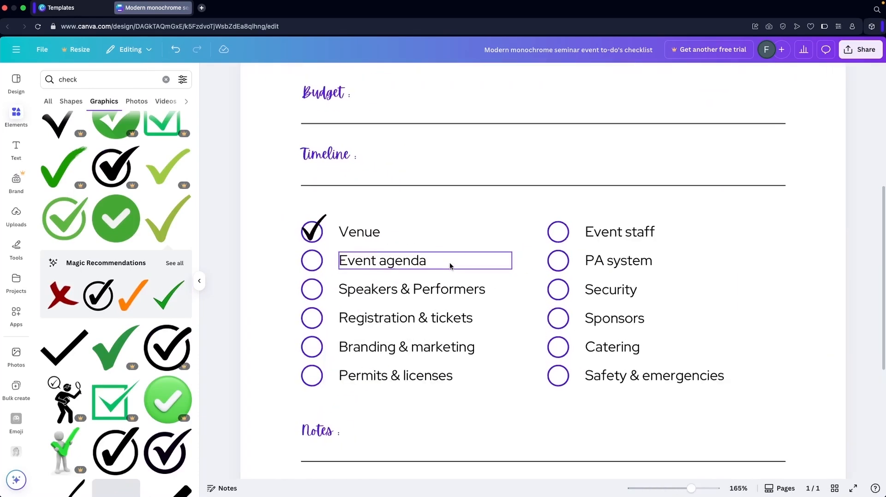
pyautogui.click(315, 228)
pyautogui.press('super+d')
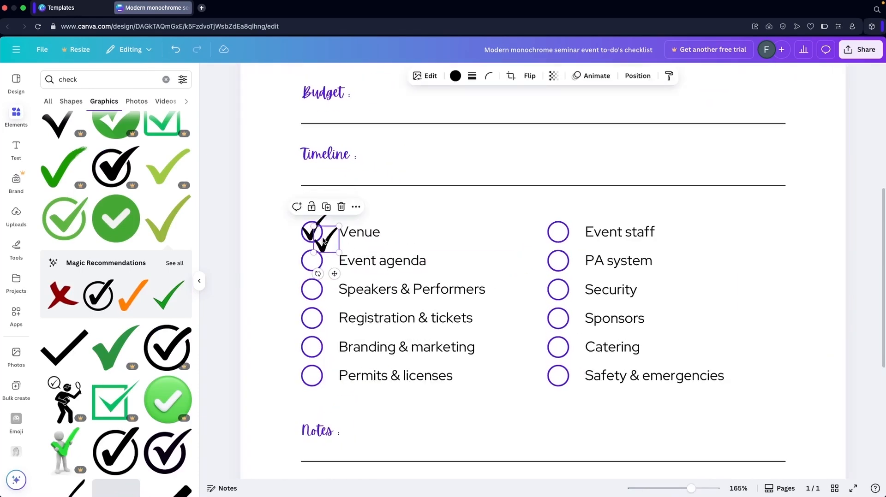
pyautogui.moveTo(325, 241); pyautogui.dragTo(313, 312)
pyautogui.scroll(-5, 399, 287)
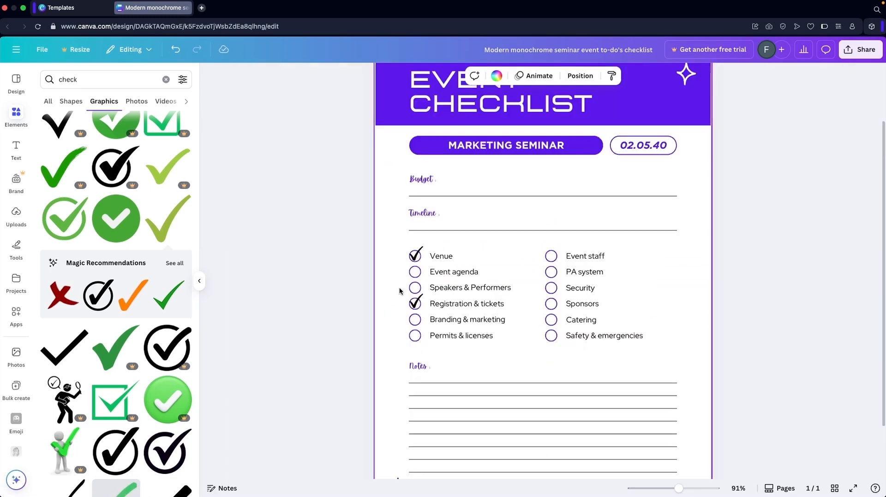